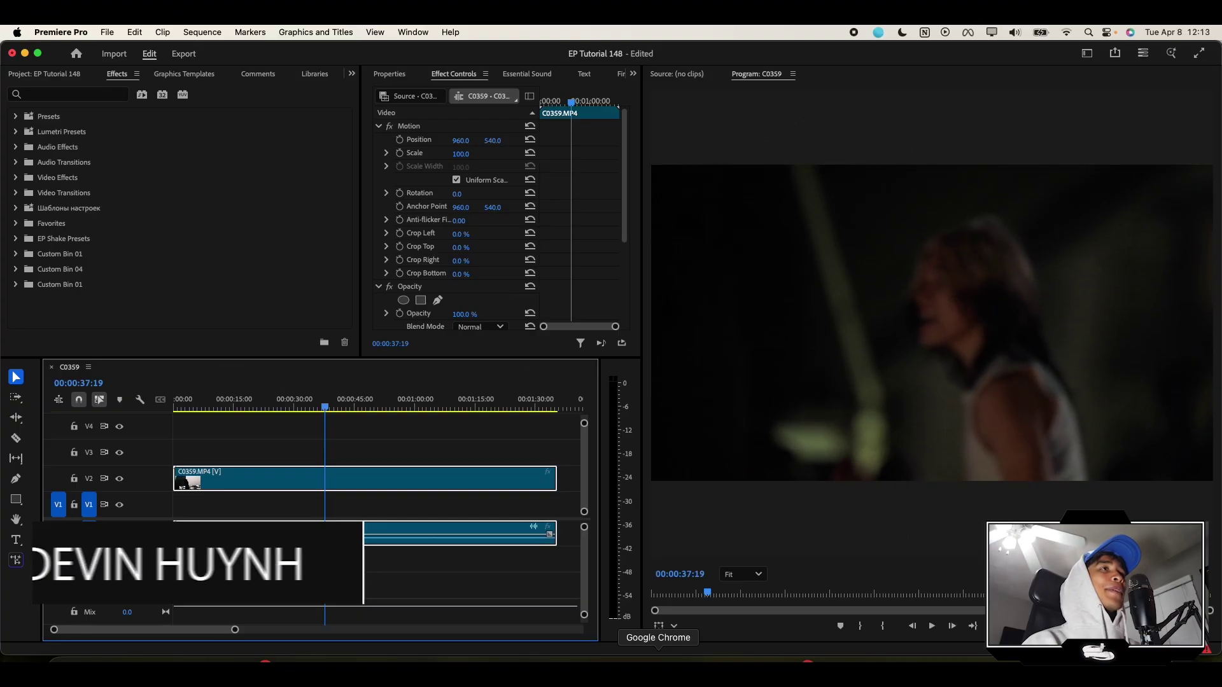
Step: Review the Nettspend - Shut Up reference video in Chrome, pause it at 0:18, and return to Premiere Pro
{"action": "left_click", "coordinate": [658, 655]}
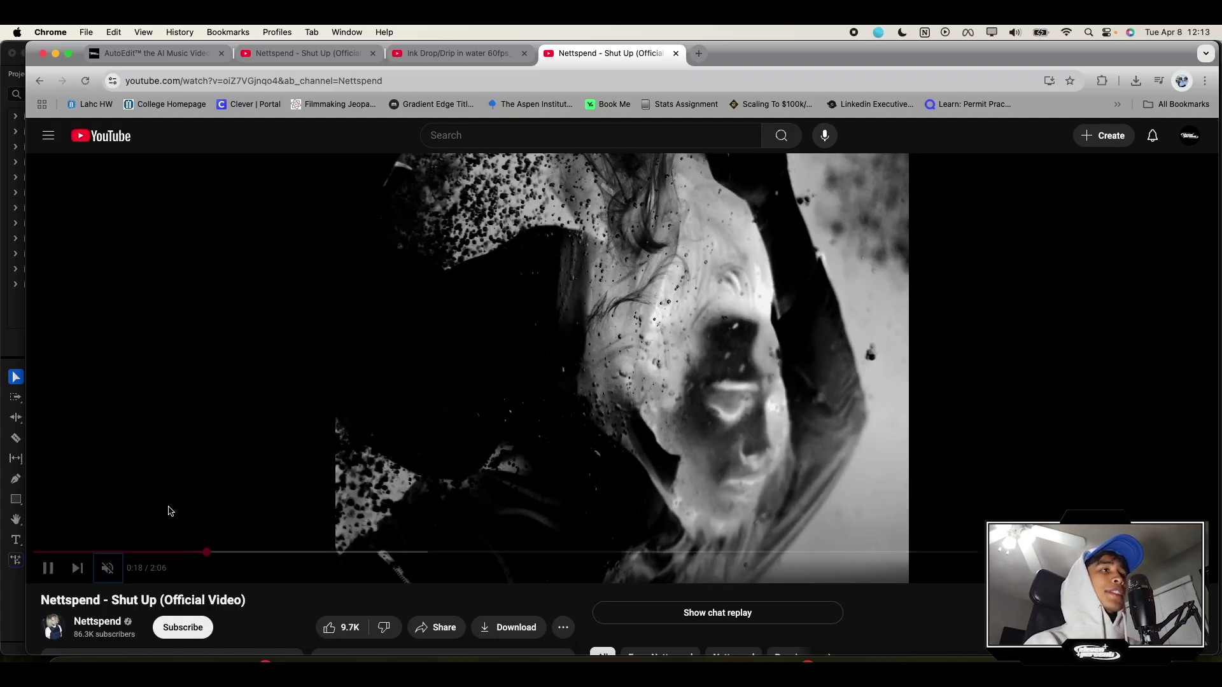
{"action": "key", "text": "space"}
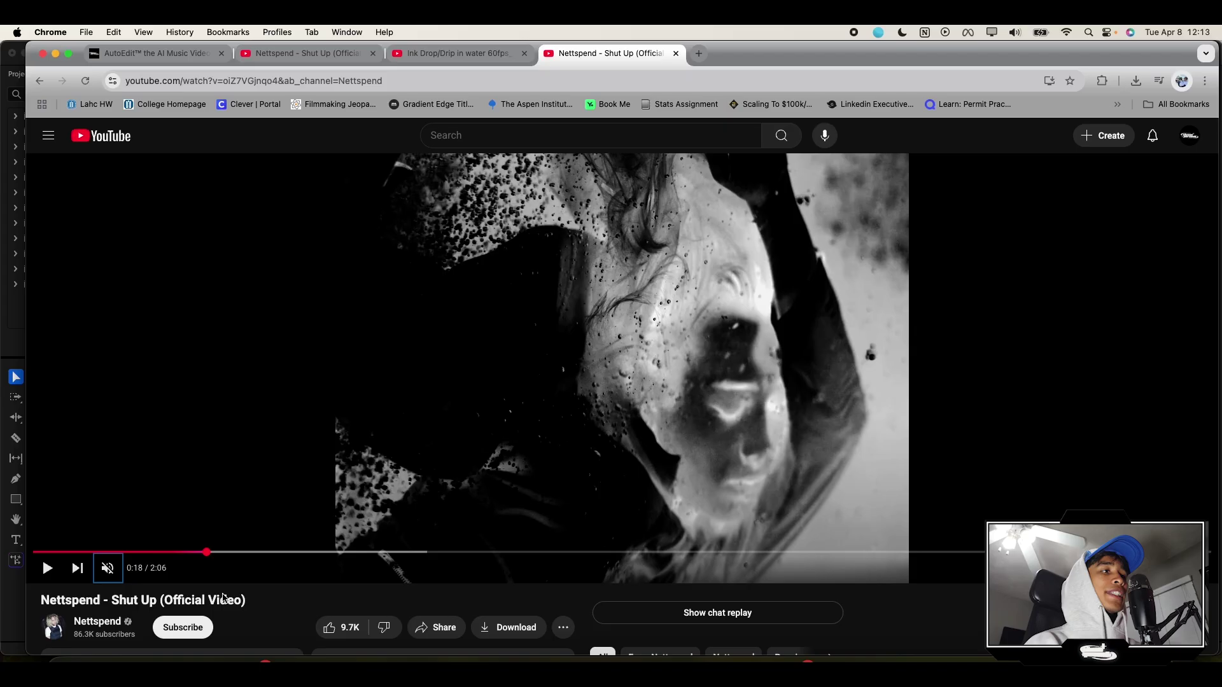
{"action": "left_click", "coordinate": [296, 662]}
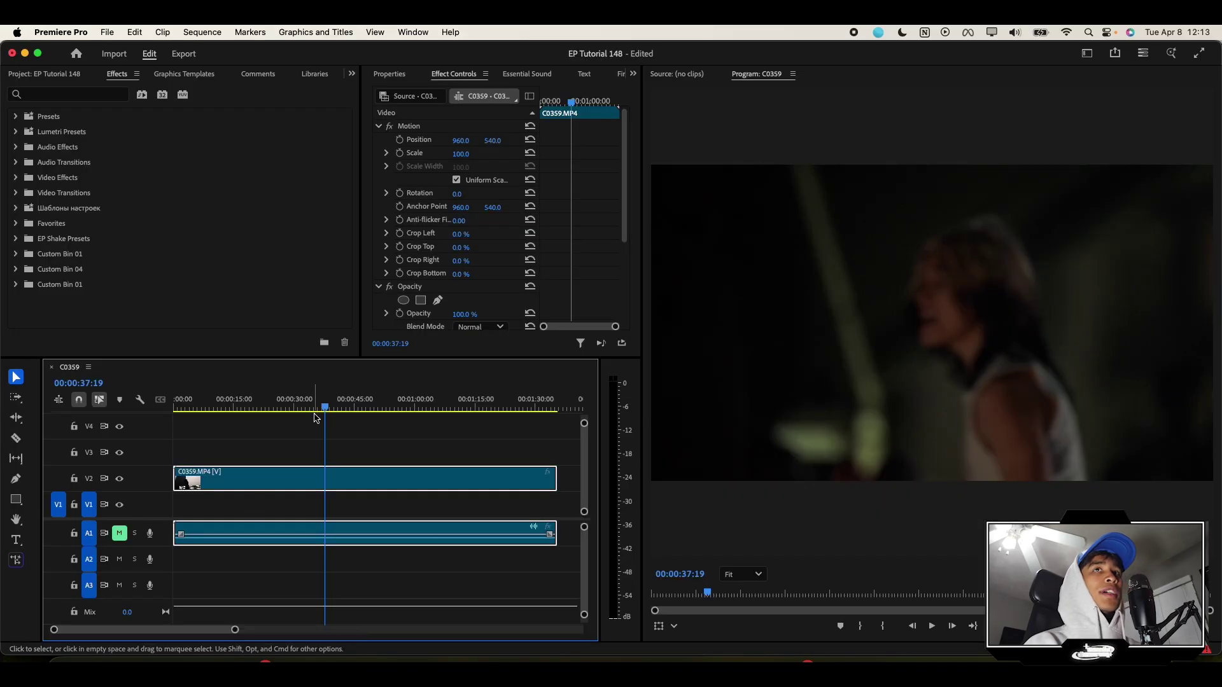
Step: Play back several sections of the C0359.MP4 clip in the timeline to examine the raw performance footage
{"action": "left_click_drag", "start_coordinate": [315, 407], "coordinate": [289, 409]}
{"action": "key", "text": "space"}
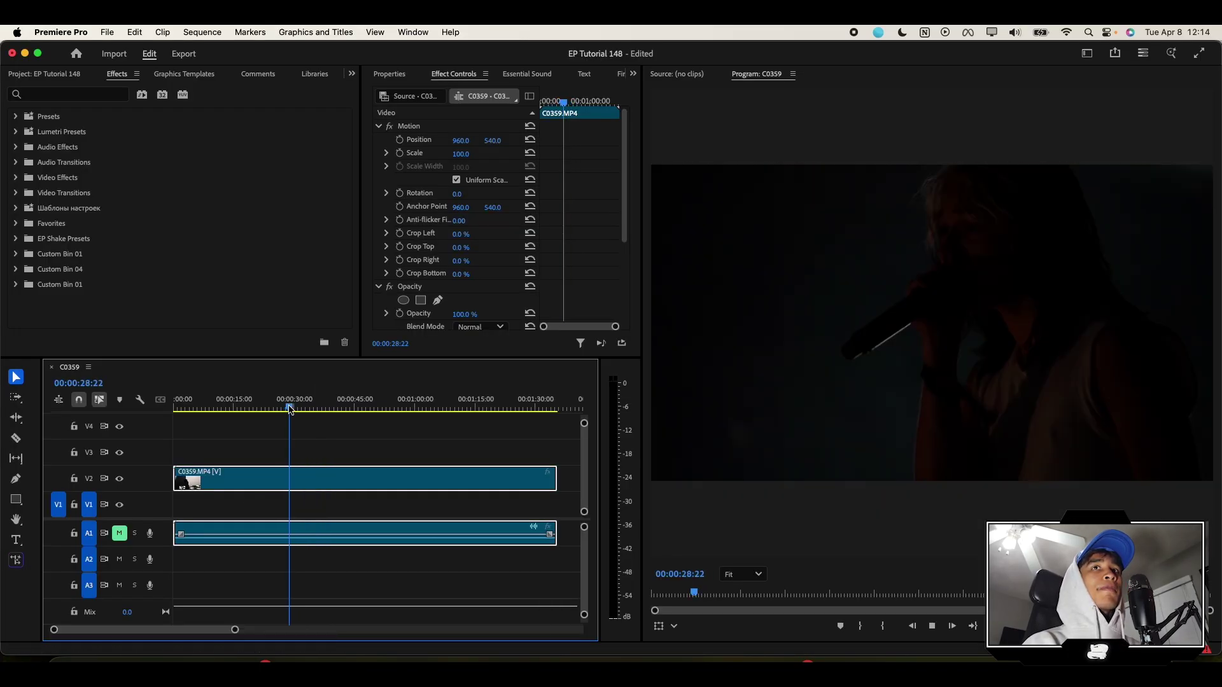
{"action": "key", "text": "space"}
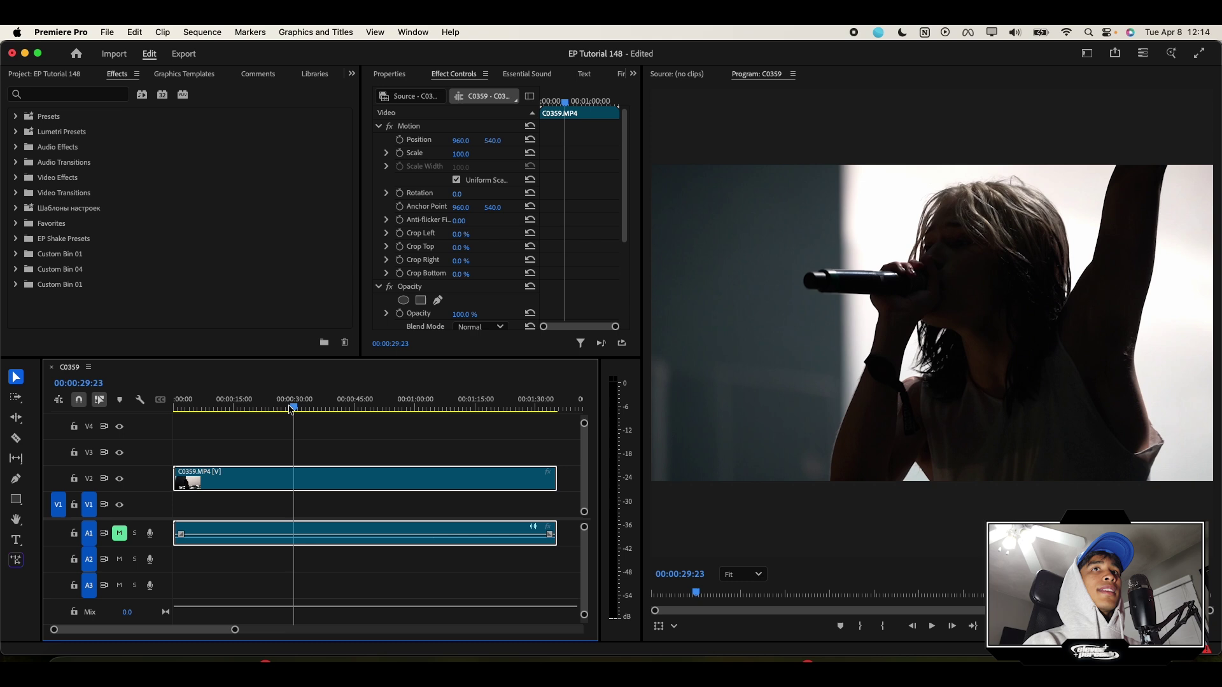
{"action": "key", "text": "space"}
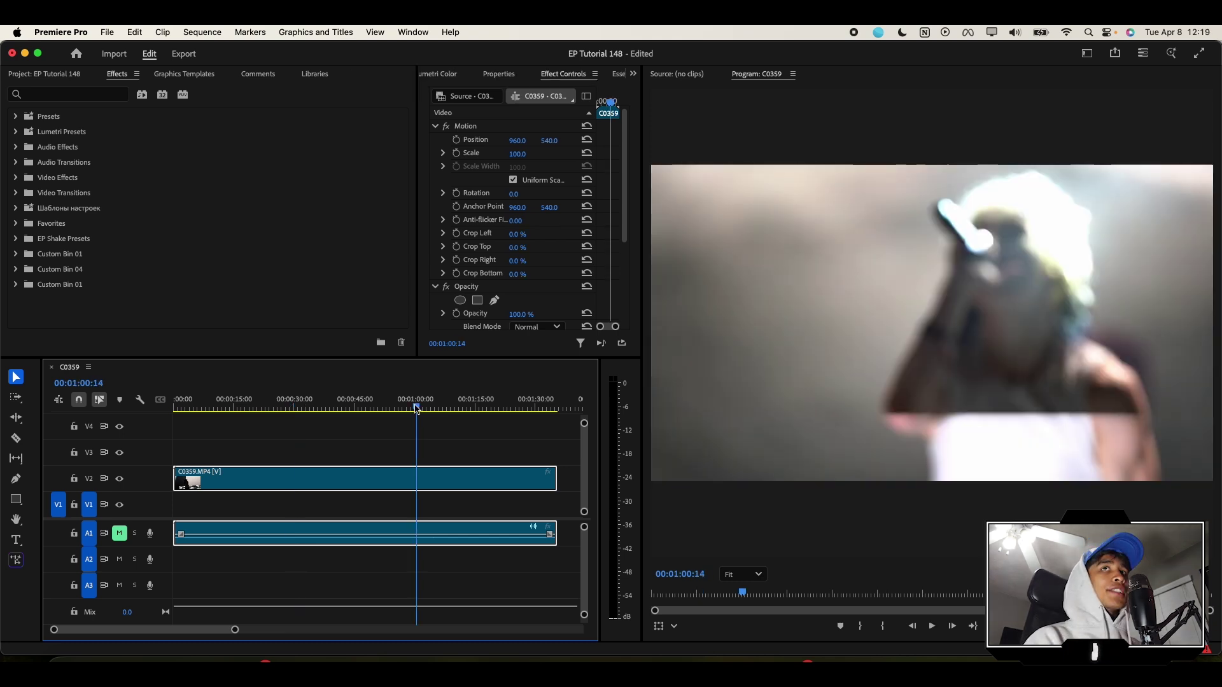
{"action": "key", "text": "space"}
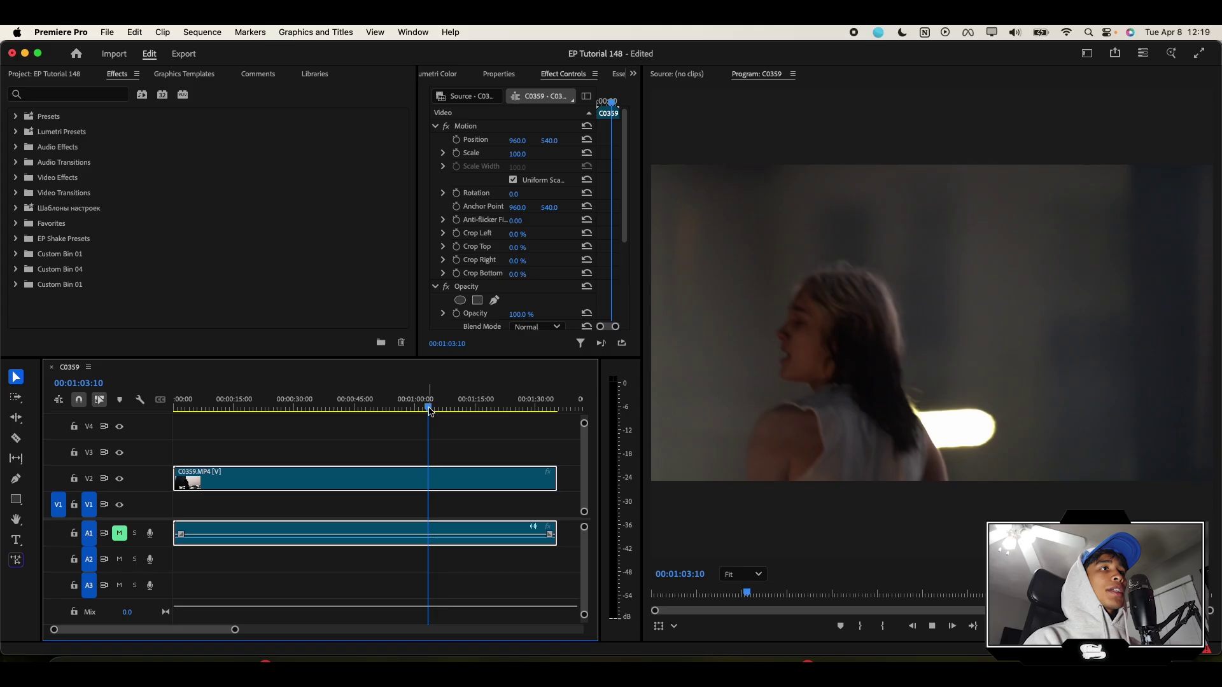
{"action": "key", "text": "space"}
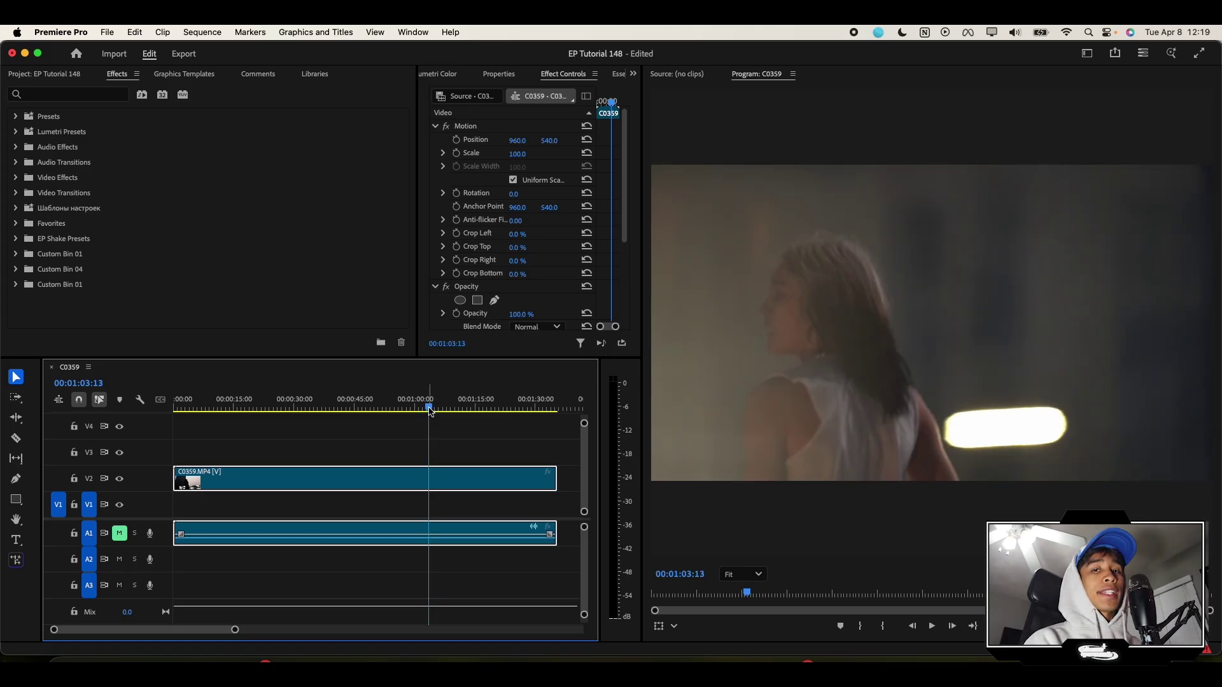
{"action": "left_click_drag", "start_coordinate": [431, 411], "coordinate": [437, 410]}
{"action": "key", "text": "space"}
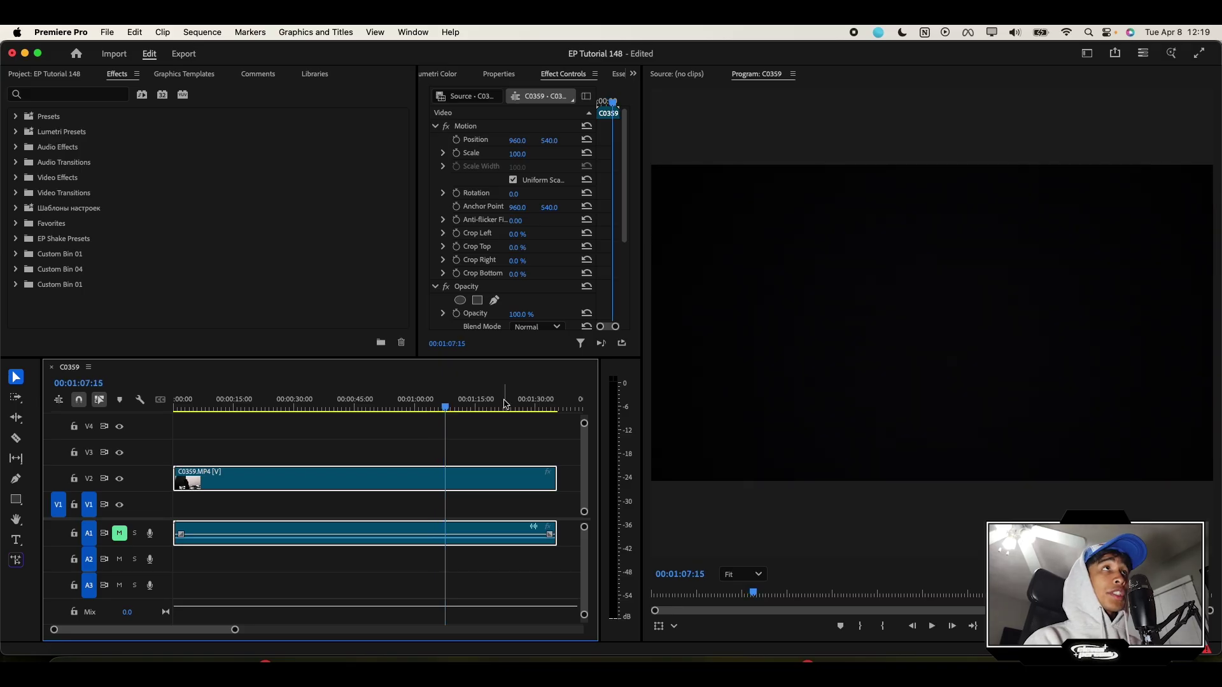
Step: Open the AutoEdit extension in the workspace
{"action": "left_click", "coordinate": [405, 31]}
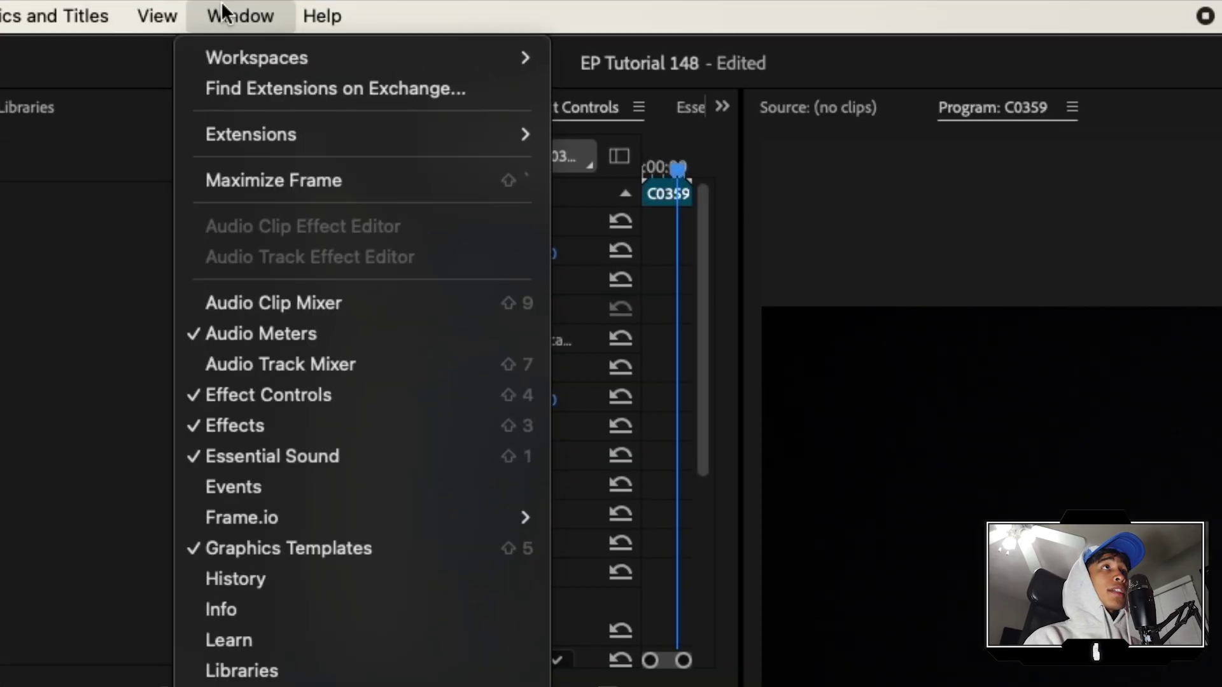
{"action": "mouse_move", "coordinate": [297, 134]}
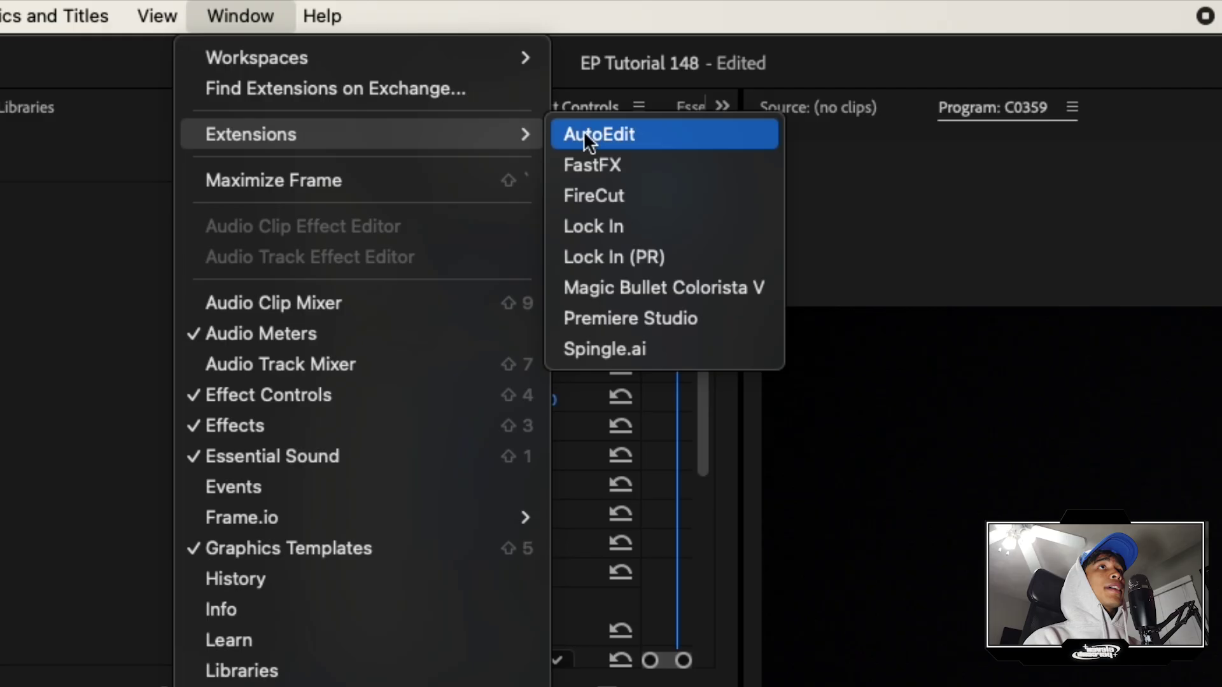
{"action": "left_click", "coordinate": [583, 131]}
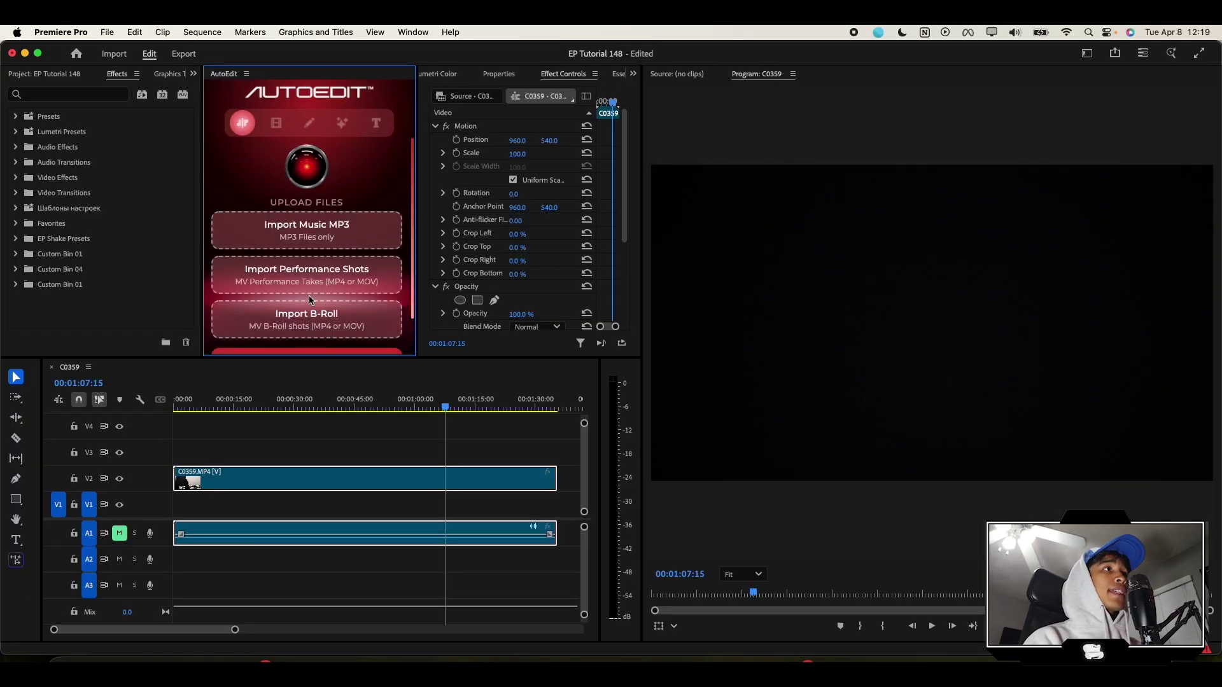
Step: Import C0359.MP4 from the Rolling Loud VIDEO 2025 folder into AutoEdit as B-roll and run the Auto Sequencer
{"action": "left_click", "coordinate": [71, 662]}
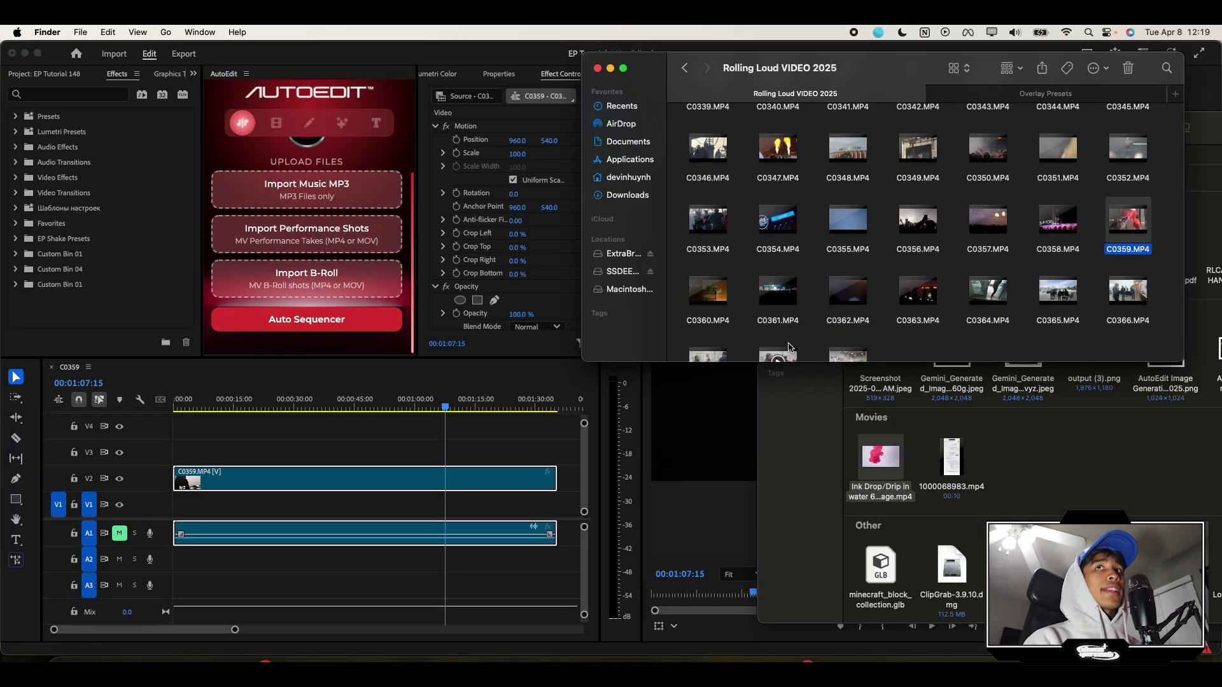
{"action": "left_click_drag", "start_coordinate": [1128, 221], "coordinate": [347, 285]}
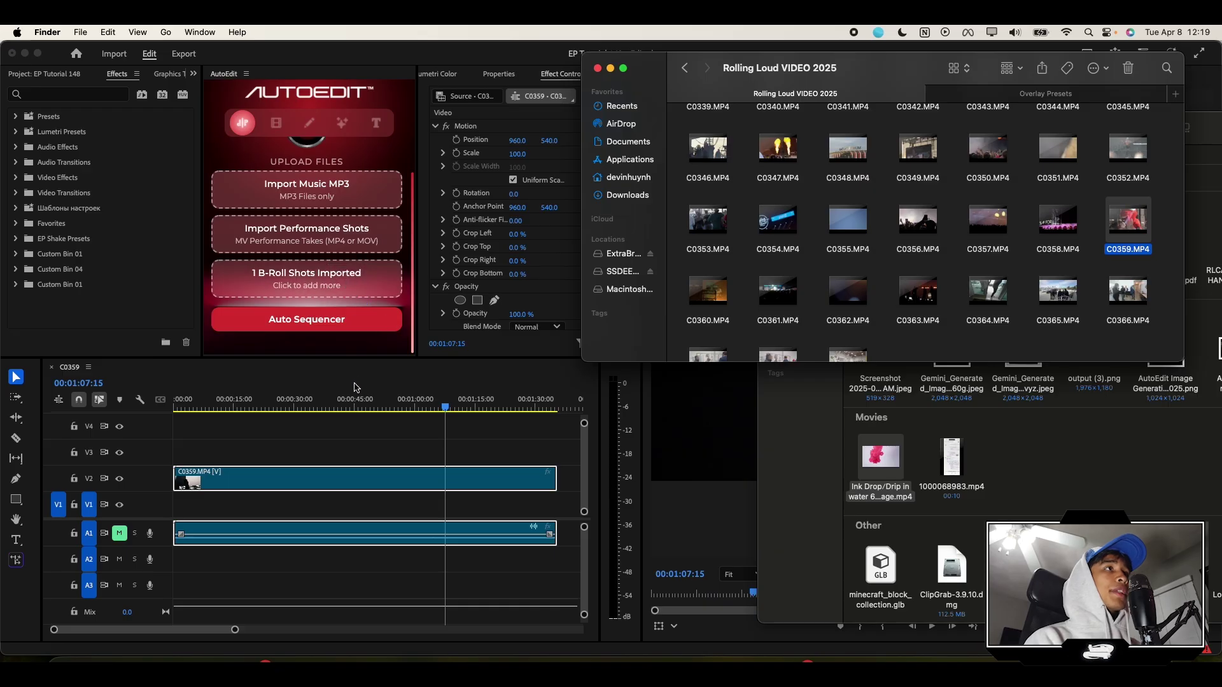
{"action": "left_click", "coordinate": [401, 438]}
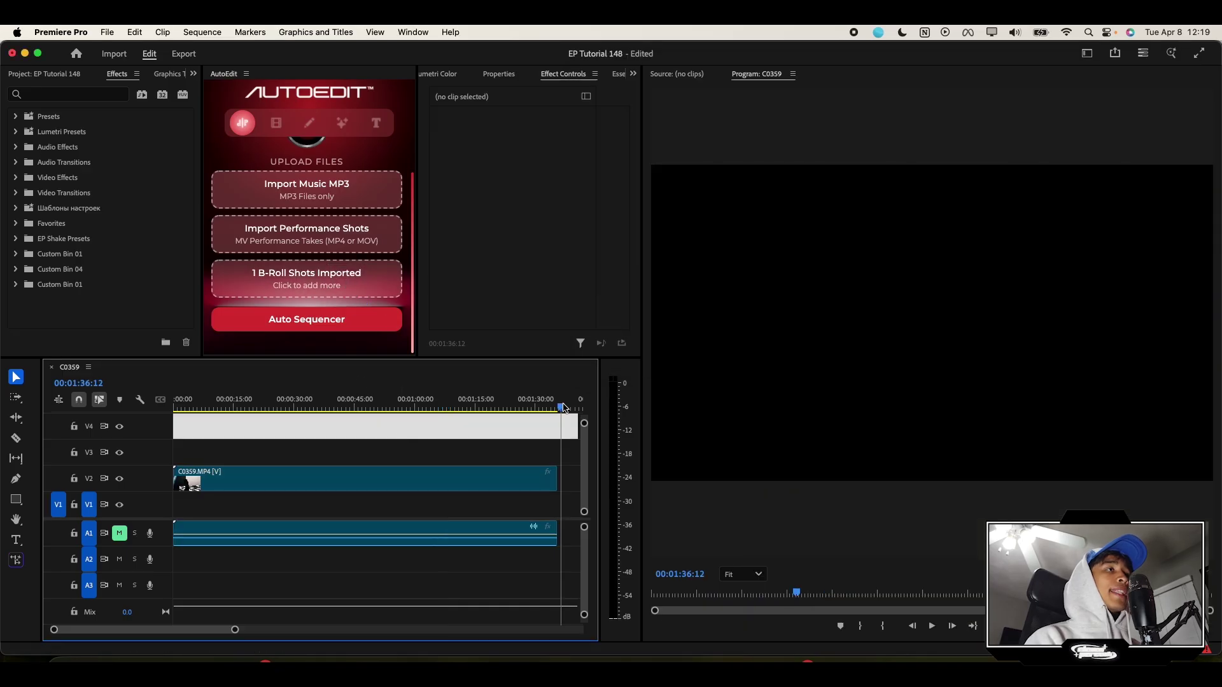
{"action": "left_click", "coordinate": [325, 322]}
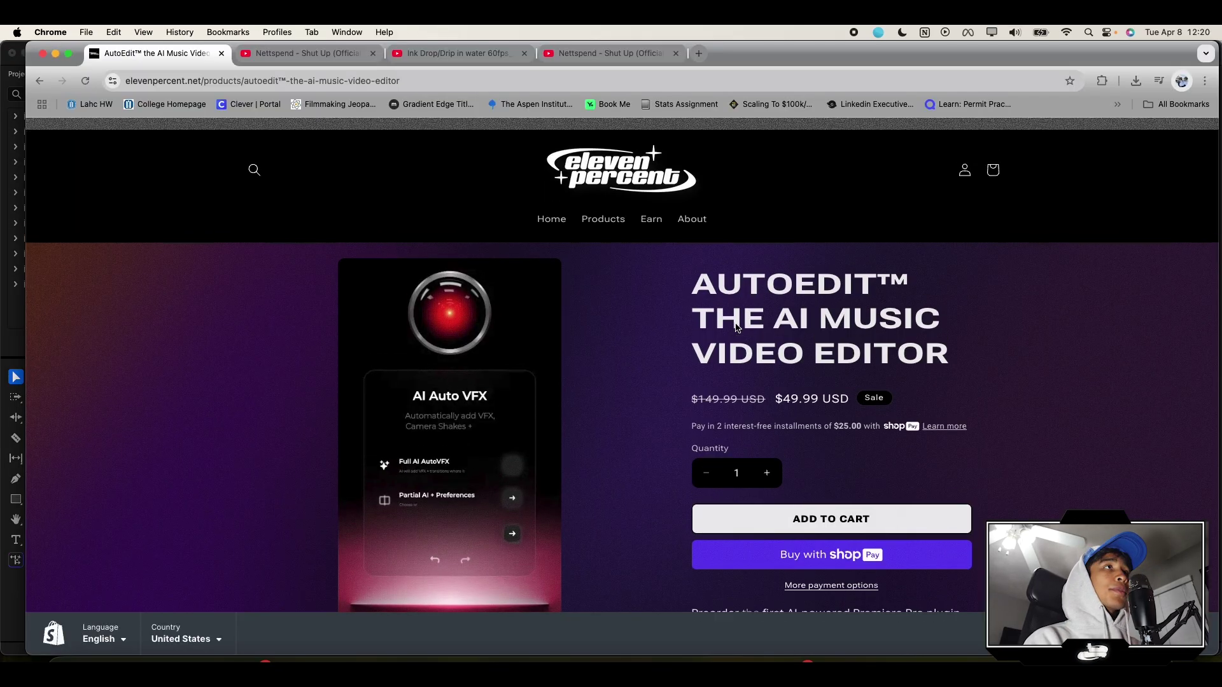
Step: Examine the AutoEdit product page in Chrome, including its pricing, description and key features
{"action": "scroll", "coordinate": [735, 324], "scroll_direction": "down", "scroll_amount": 8}
{"action": "scroll", "coordinate": [735, 324], "scroll_direction": "up", "scroll_amount": 10}
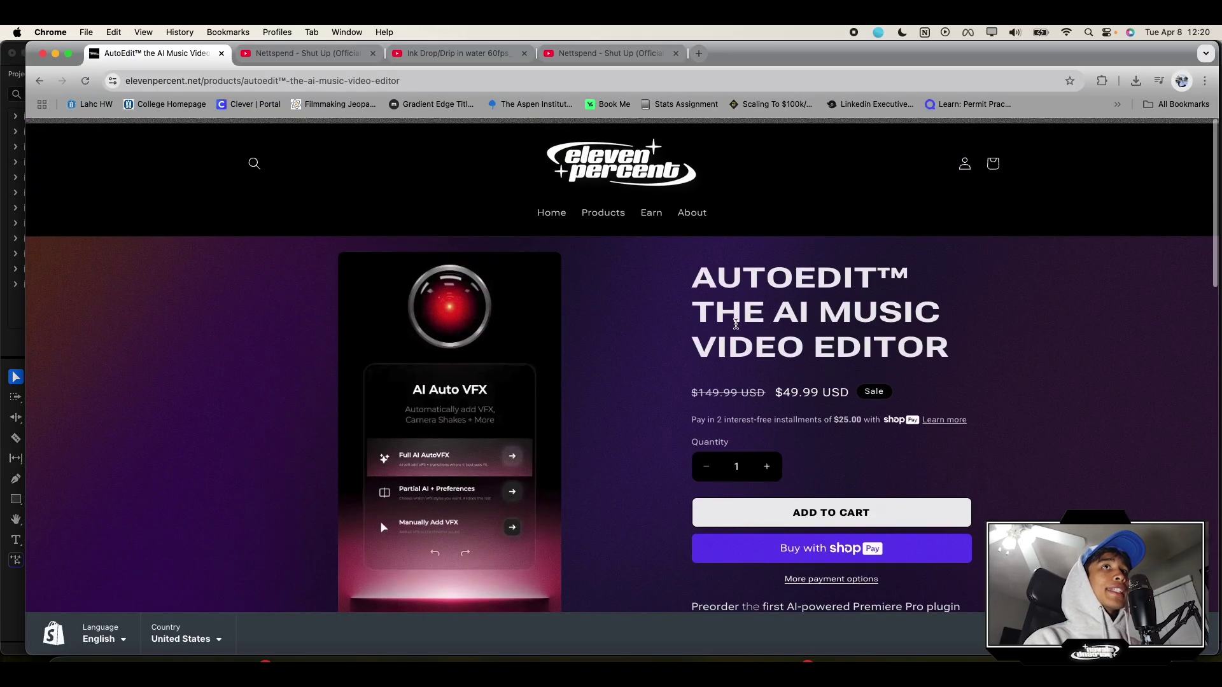
{"action": "left_click_drag", "start_coordinate": [717, 272], "coordinate": [1006, 336]}
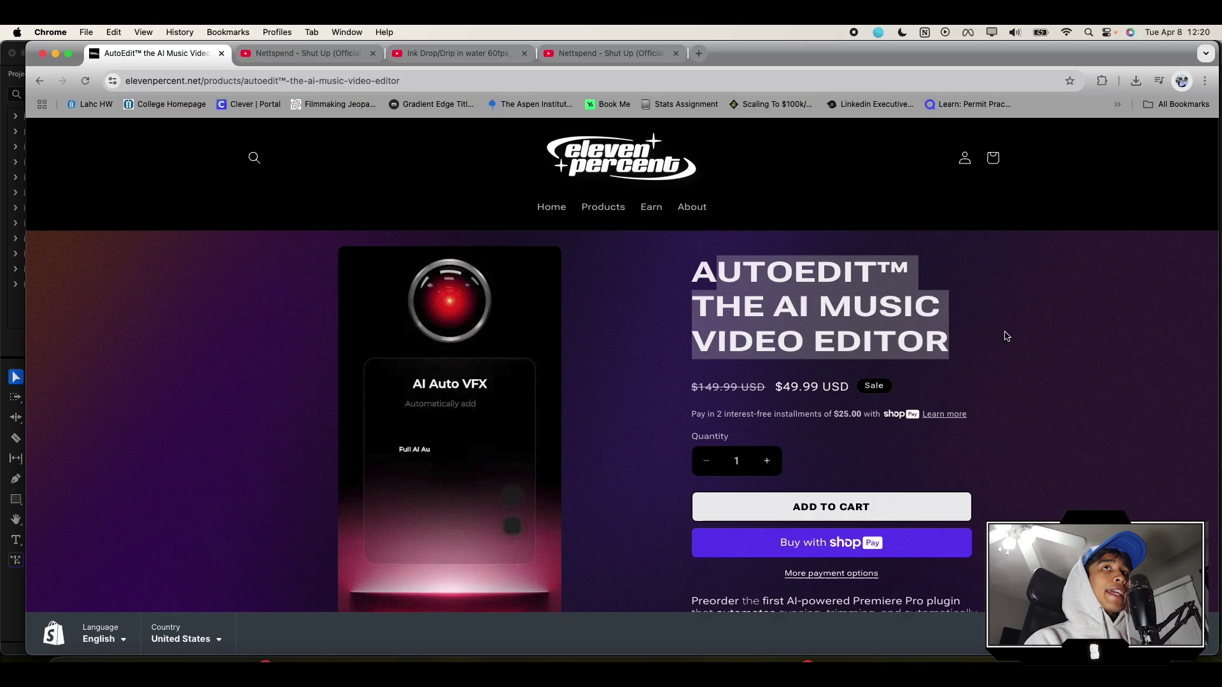
{"action": "scroll", "coordinate": [962, 361], "scroll_direction": "down", "scroll_amount": 1}
{"action": "scroll", "coordinate": [964, 361], "scroll_direction": "down", "scroll_amount": 10}
{"action": "scroll", "coordinate": [764, 344], "scroll_direction": "up", "scroll_amount": 8}
{"action": "scroll", "coordinate": [636, 331], "scroll_direction": "down", "scroll_amount": 5}
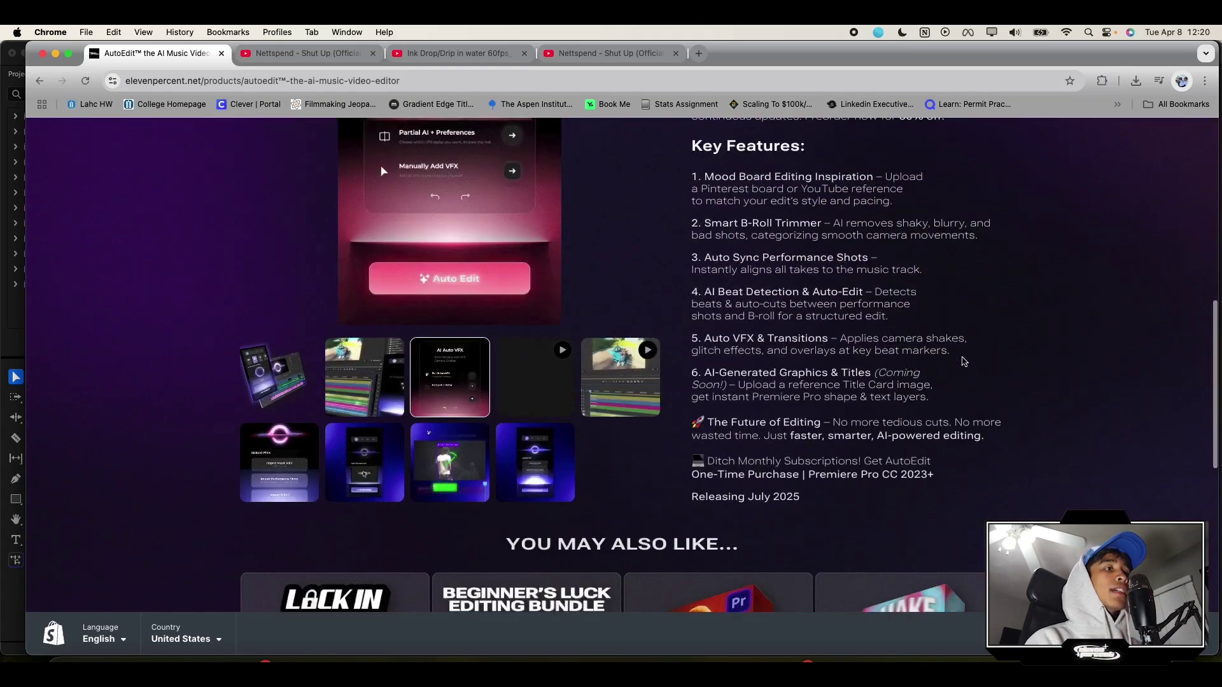
{"action": "scroll", "coordinate": [527, 316], "scroll_direction": "up", "scroll_amount": 8}
{"action": "scroll", "coordinate": [527, 316], "scroll_direction": "down", "scroll_amount": 2}
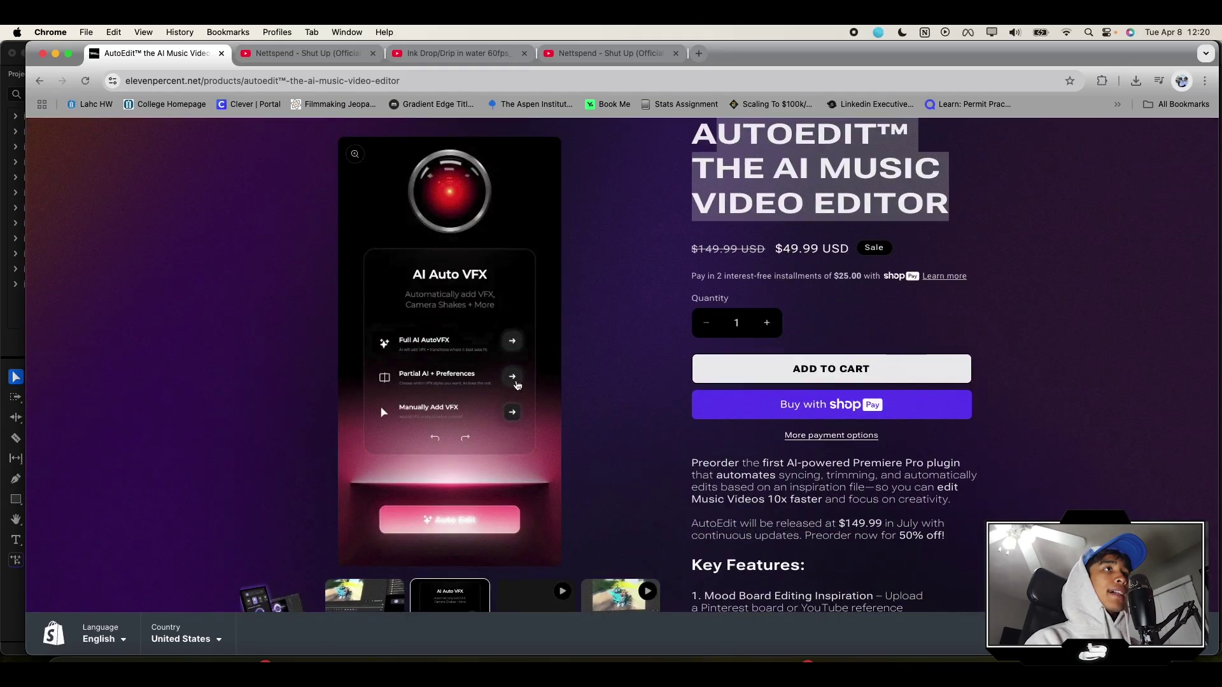
{"action": "scroll", "coordinate": [503, 408], "scroll_direction": "down", "scroll_amount": 1}
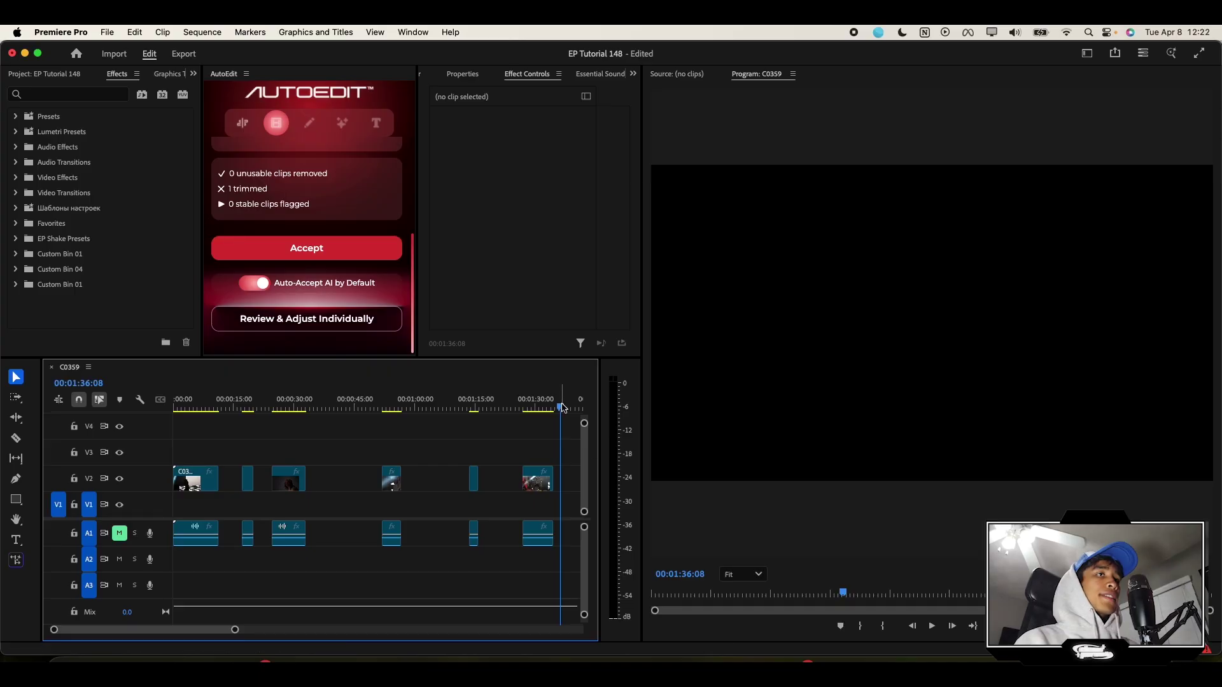
Step: Find the Invert video effect and apply it to the trimmed V2 clip at 00:00:54:08
{"action": "left_click_drag", "start_coordinate": [560, 409], "coordinate": [392, 427]}
{"action": "left_click", "coordinate": [95, 96]}
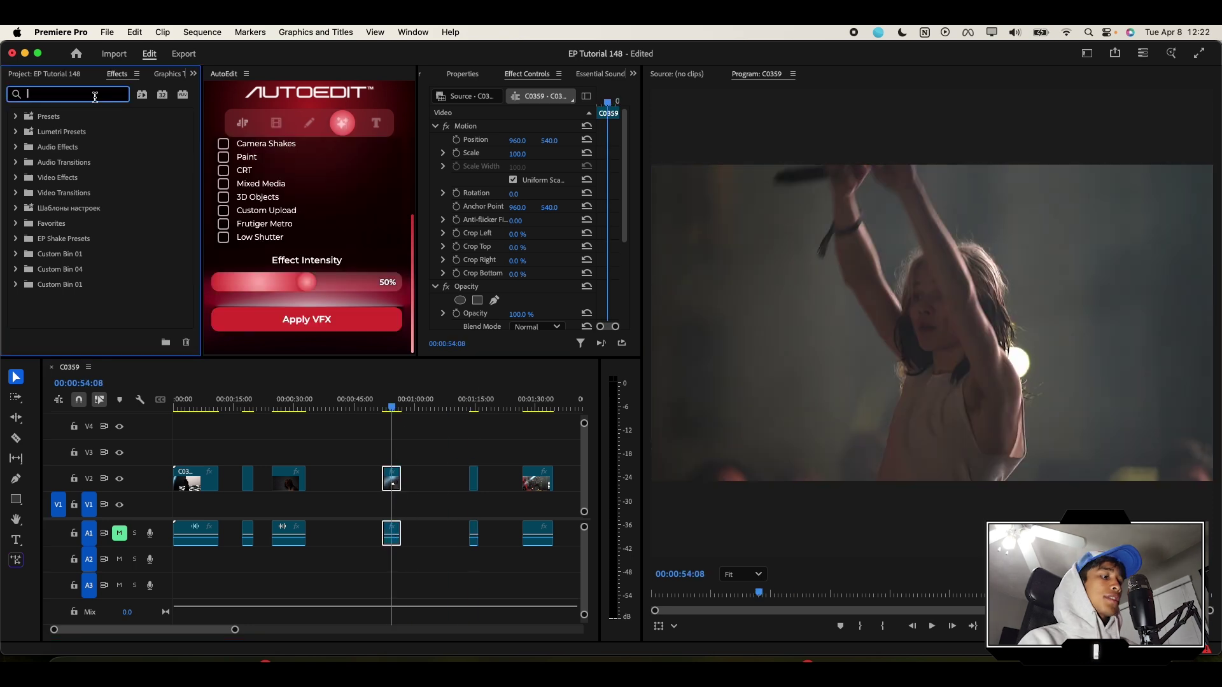
{"action": "type", "text": "nver"}
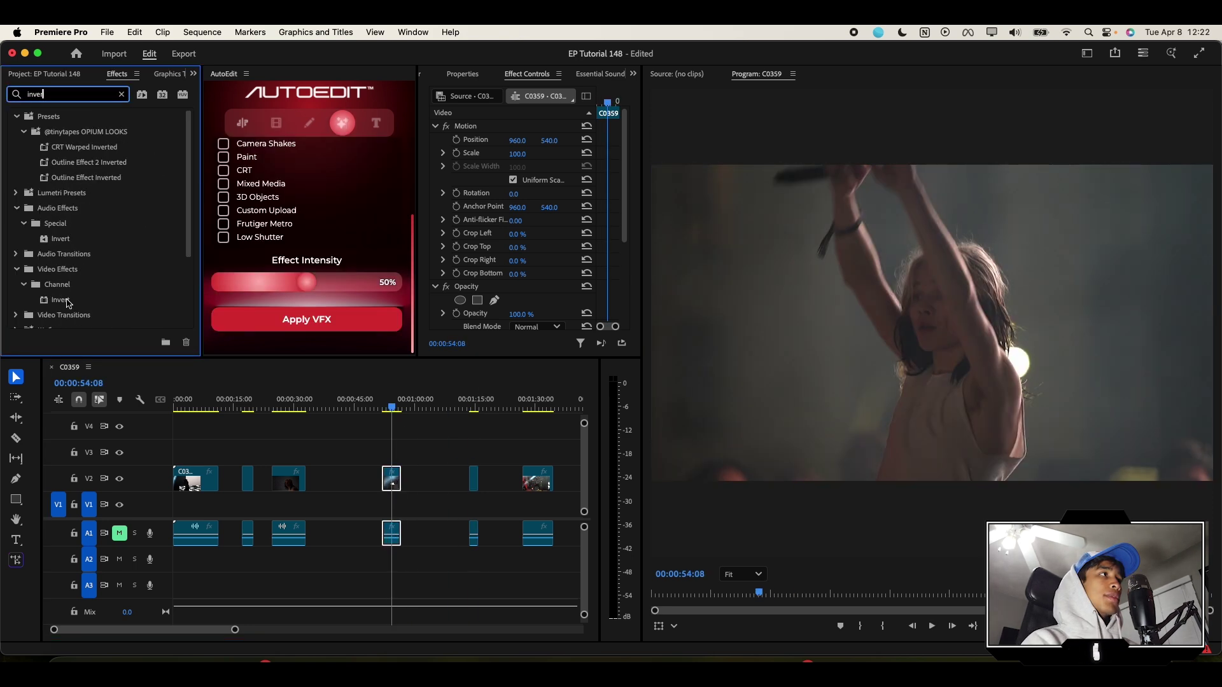
{"action": "left_click", "coordinate": [68, 301]}
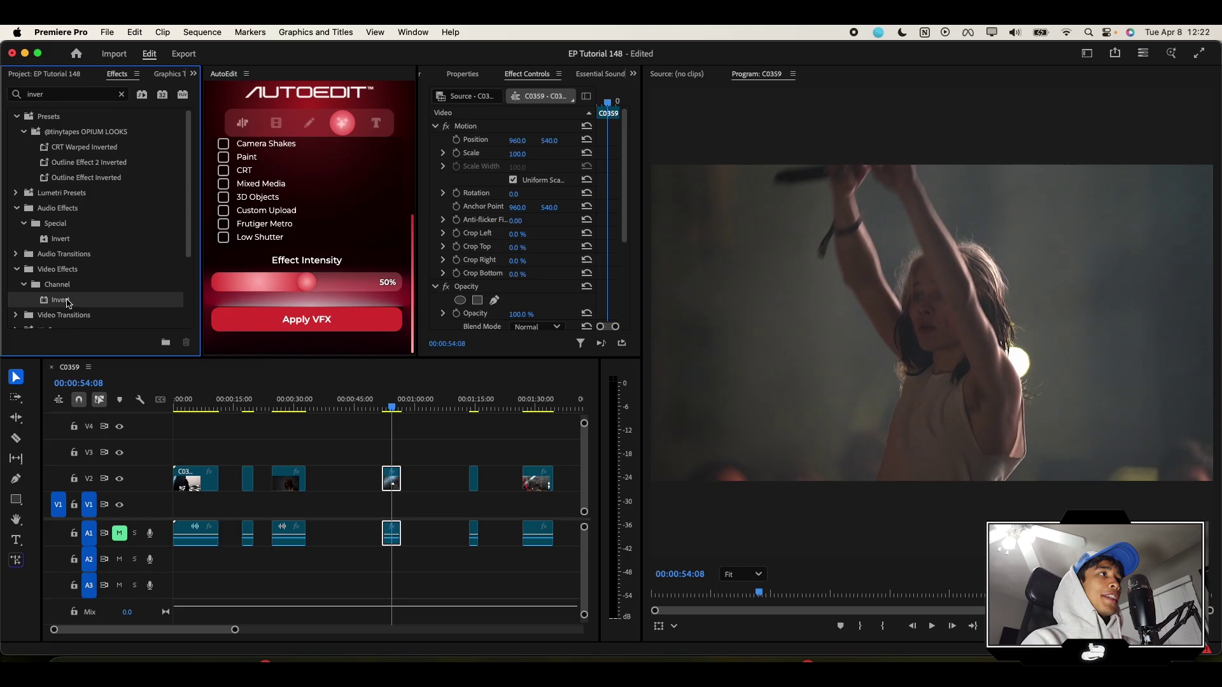
{"action": "left_click_drag", "start_coordinate": [392, 480], "coordinate": [393, 480]}
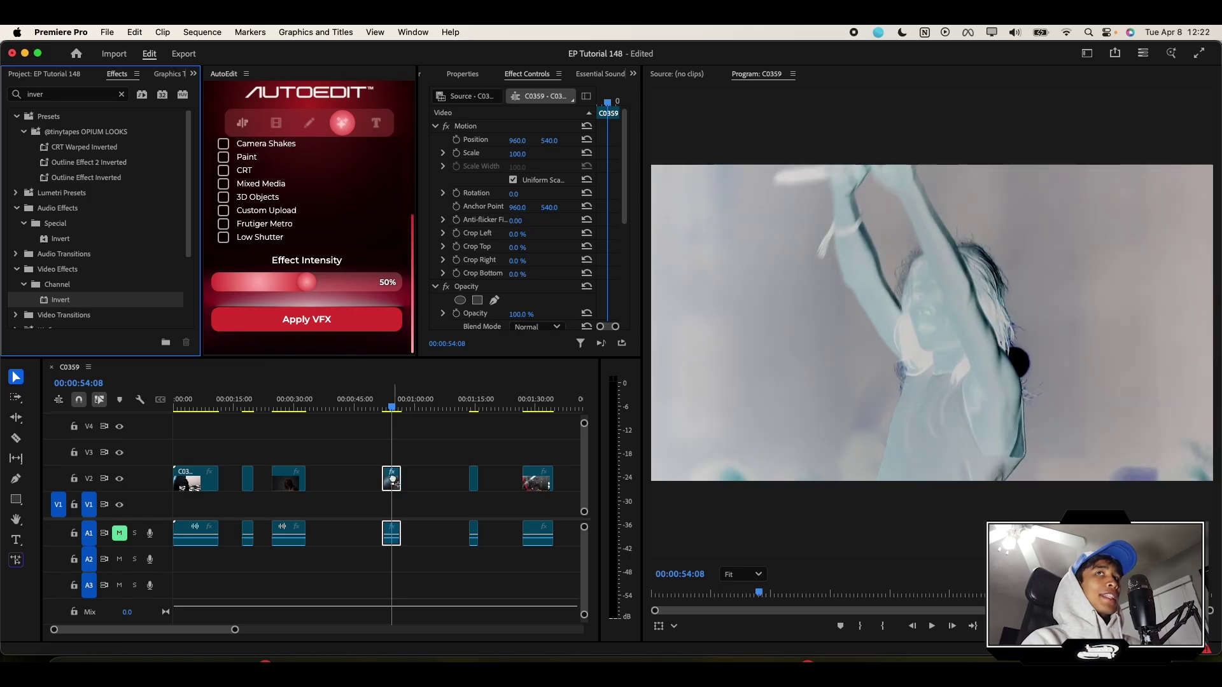
Step: Scrub through the start of the inverted clip in the enlarged timeline to preview the effect
{"action": "left_click", "coordinate": [423, 439]}
{"action": "key", "text": "equal"}
{"action": "key", "text": "equal"}
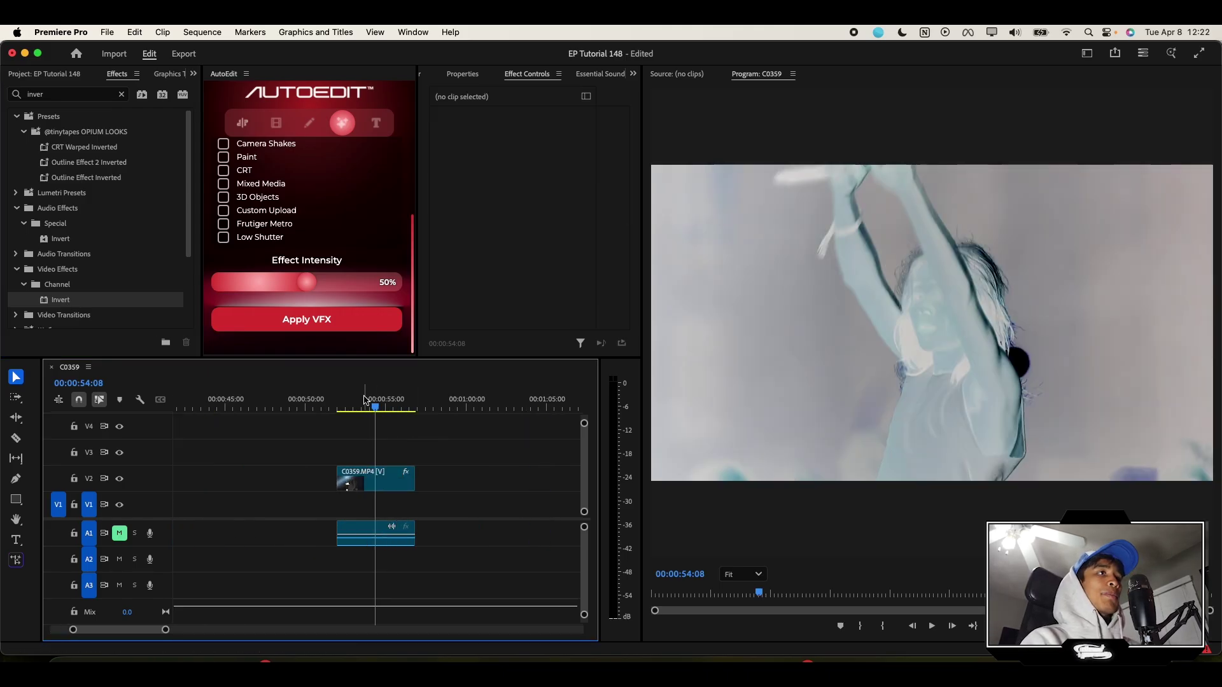
{"action": "left_click_drag", "start_coordinate": [374, 405], "coordinate": [359, 405]}
{"action": "left_click", "coordinate": [415, 425]}
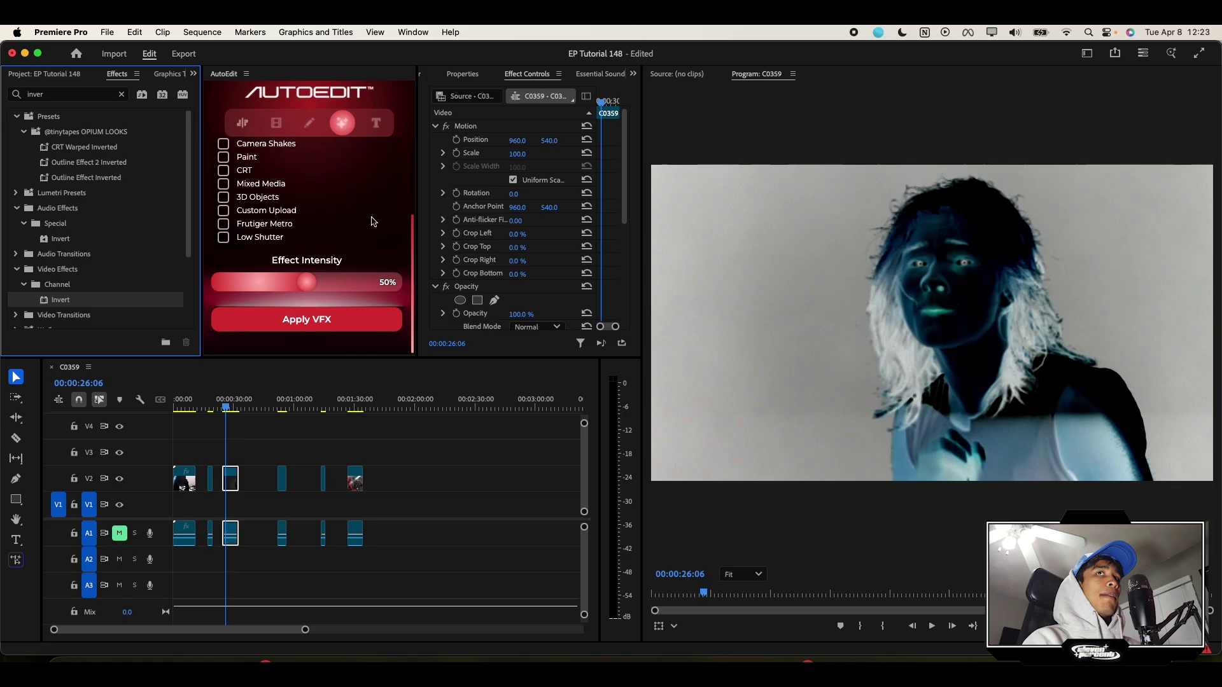
Step: Set the Lumetri Color saturation to 0 on the inverted clip at 00:00:26:06 for a black-and-white look
{"action": "scroll", "coordinate": [985, 235], "scroll_direction": "up", "scroll_amount": 3}
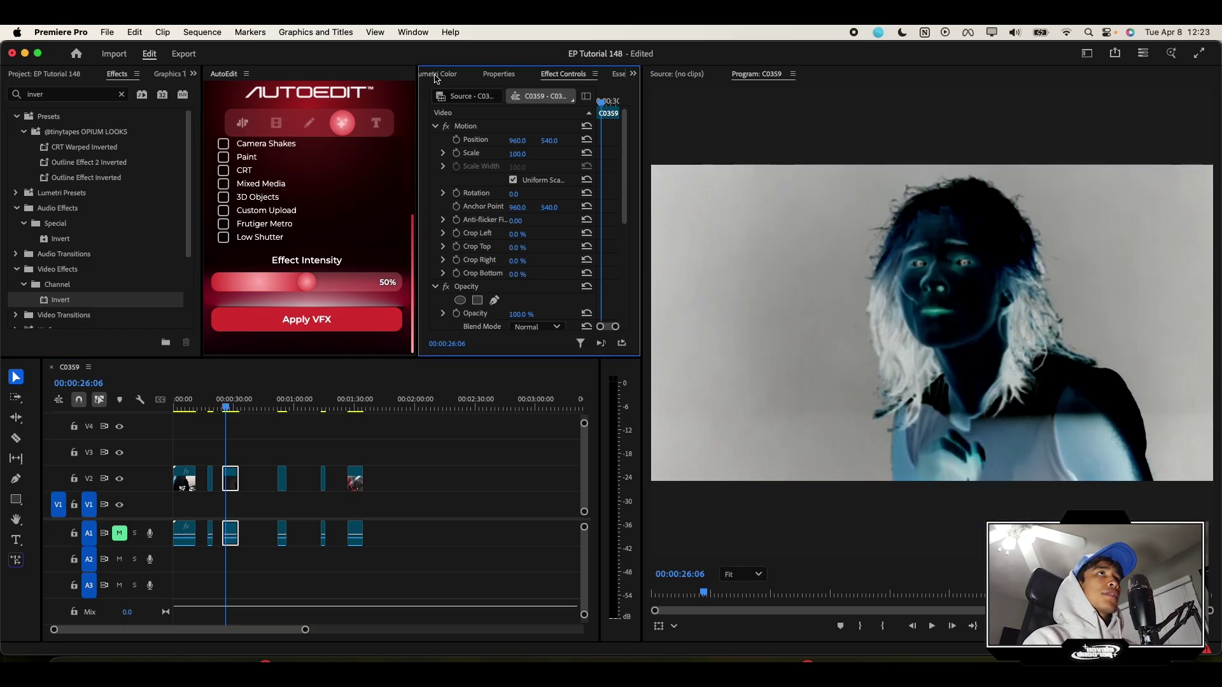
{"action": "left_click", "coordinate": [436, 75]}
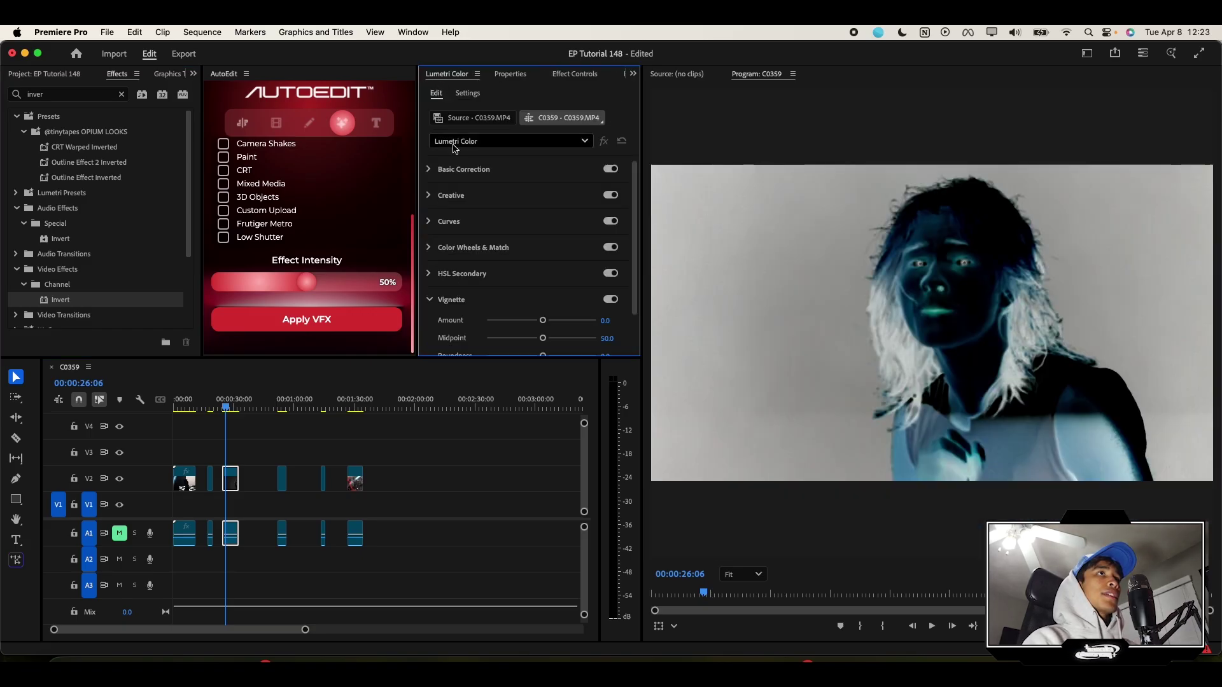
{"action": "left_click", "coordinate": [436, 172]}
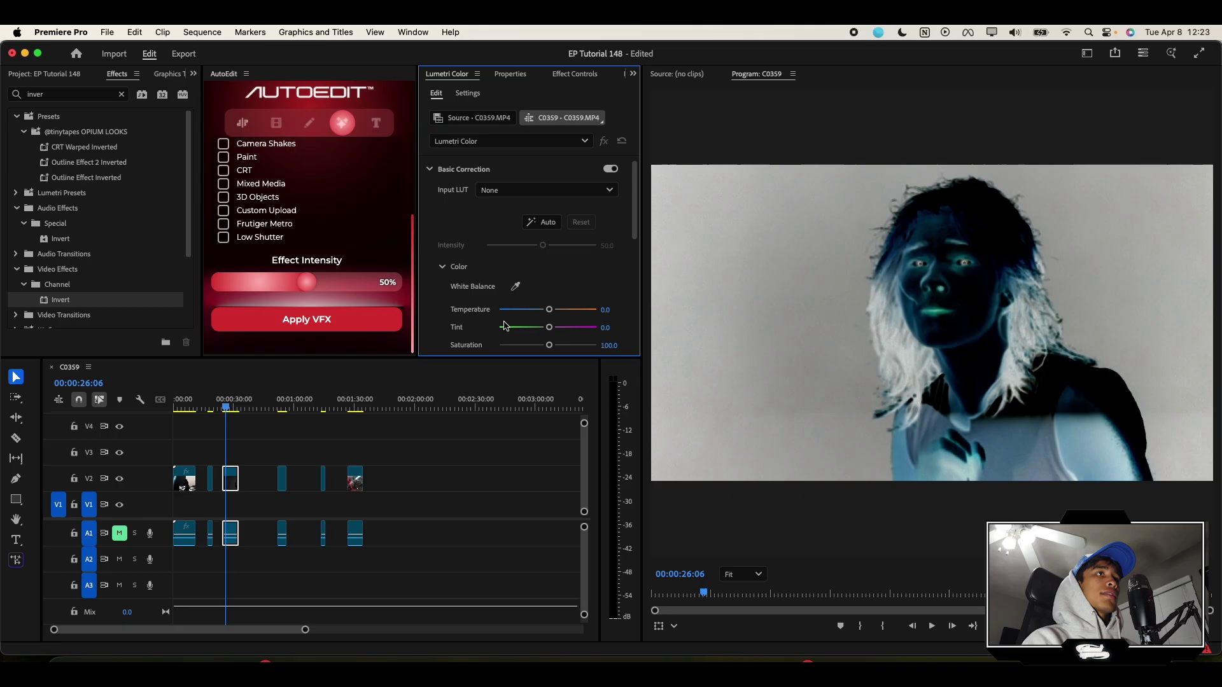
{"action": "scroll", "coordinate": [505, 325], "scroll_direction": "down", "scroll_amount": 3}
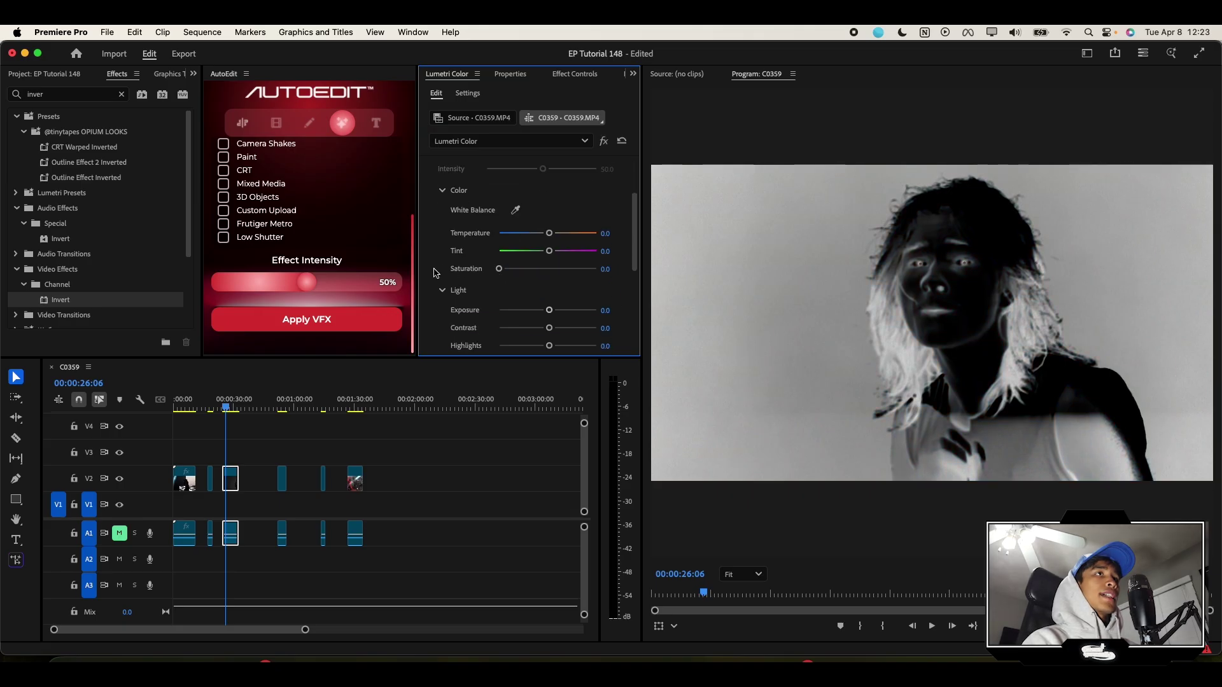
{"action": "left_click", "coordinate": [306, 476]}
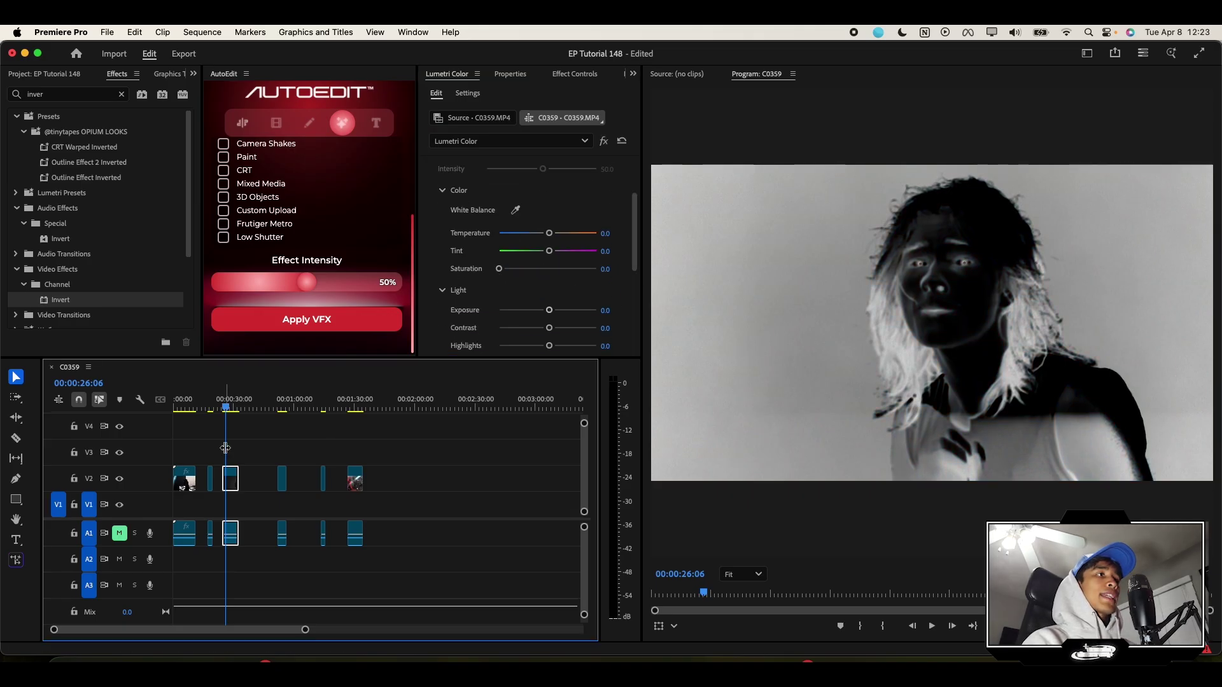
Step: Switch to Chrome and view the Ink Drop/Drip in water 60fps_07 stock footage page on YouTube
{"action": "left_click", "coordinate": [658, 665]}
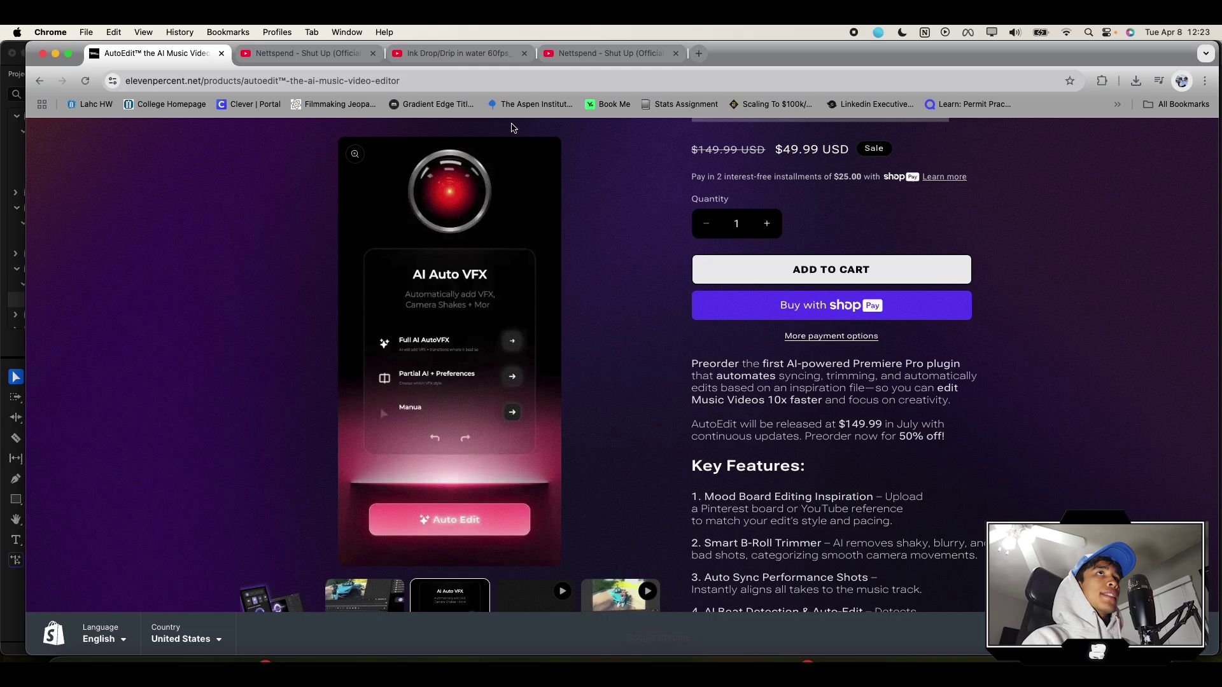
{"action": "left_click", "coordinate": [448, 54]}
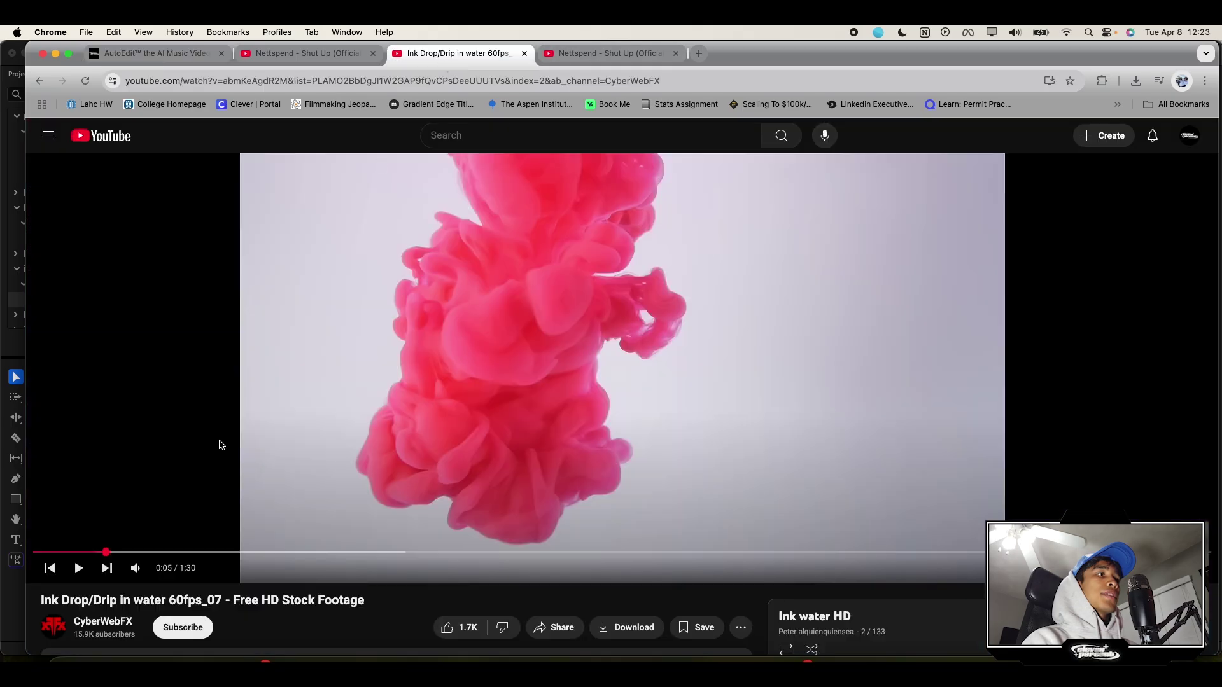
{"action": "scroll", "coordinate": [221, 445], "scroll_direction": "down", "scroll_amount": 1}
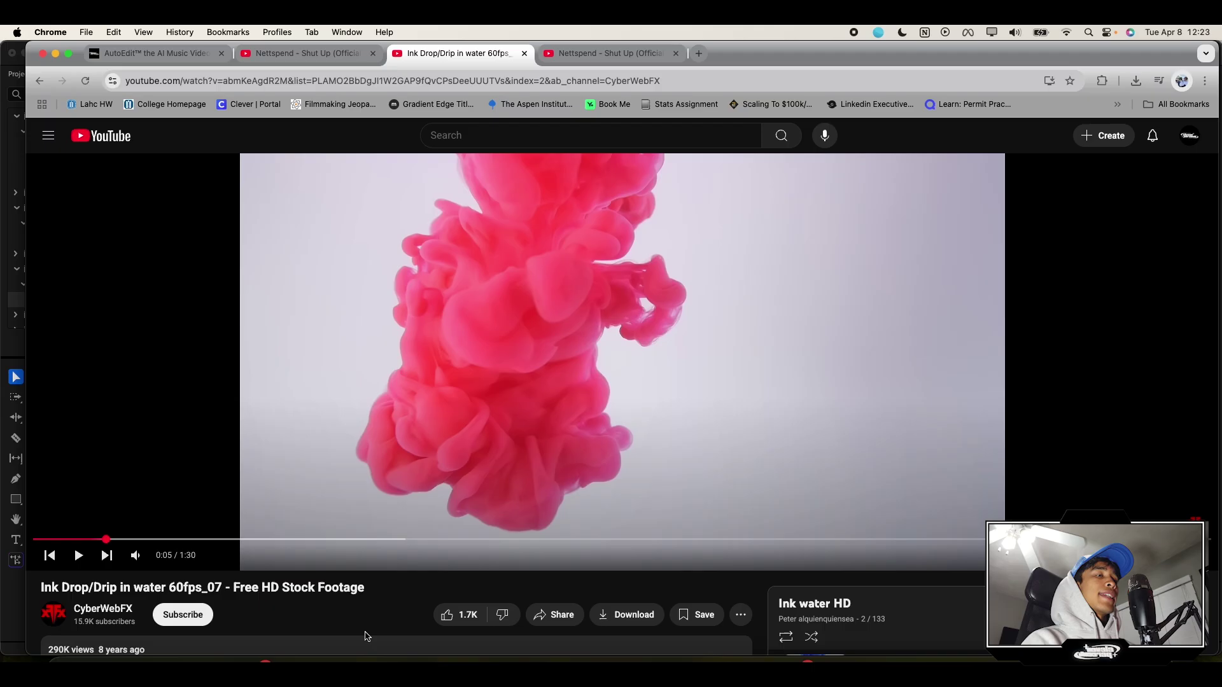
Step: Preview the pink ink drop stock footage on its YouTube page
{"action": "scroll", "coordinate": [423, 325], "scroll_direction": "down", "scroll_amount": 5}
{"action": "scroll", "coordinate": [445, 338], "scroll_direction": "up", "scroll_amount": 5}
{"action": "left_click", "coordinate": [485, 347]}
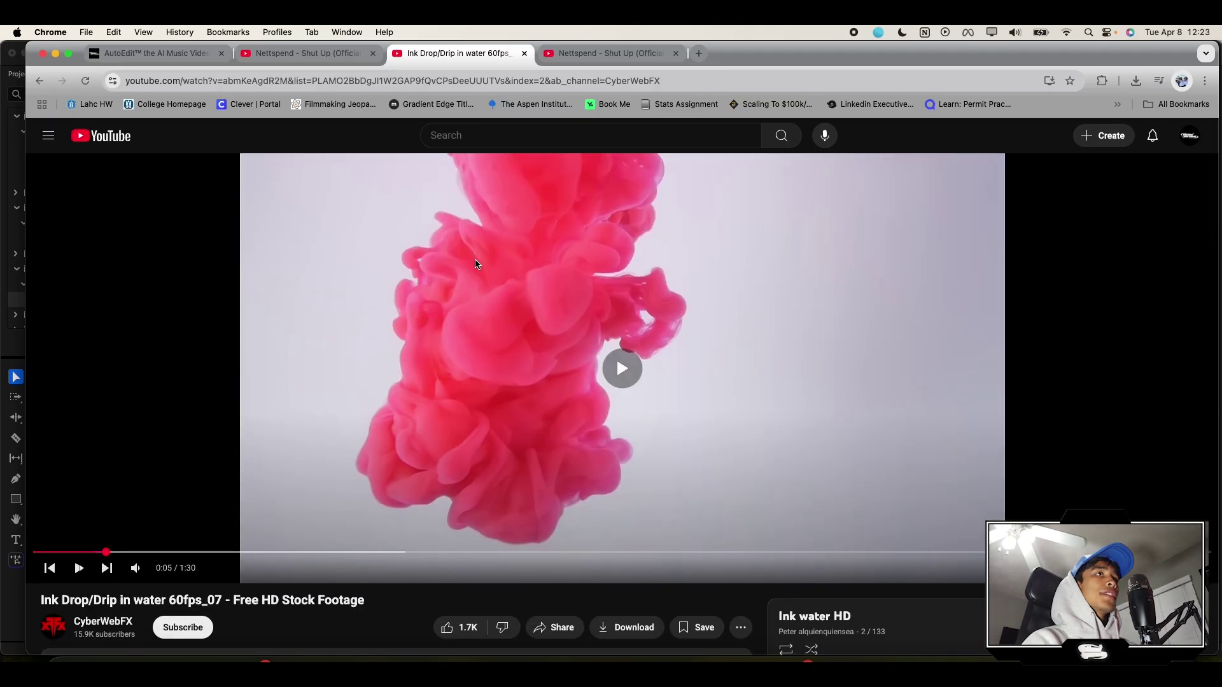
{"action": "left_click", "coordinate": [485, 346]}
Step: Switch to Premiere Pro and place the Ink DropDrip stock clip on V3, aligned with the start of the inverted V2 clip
{"action": "key", "text": "super+Tab"}
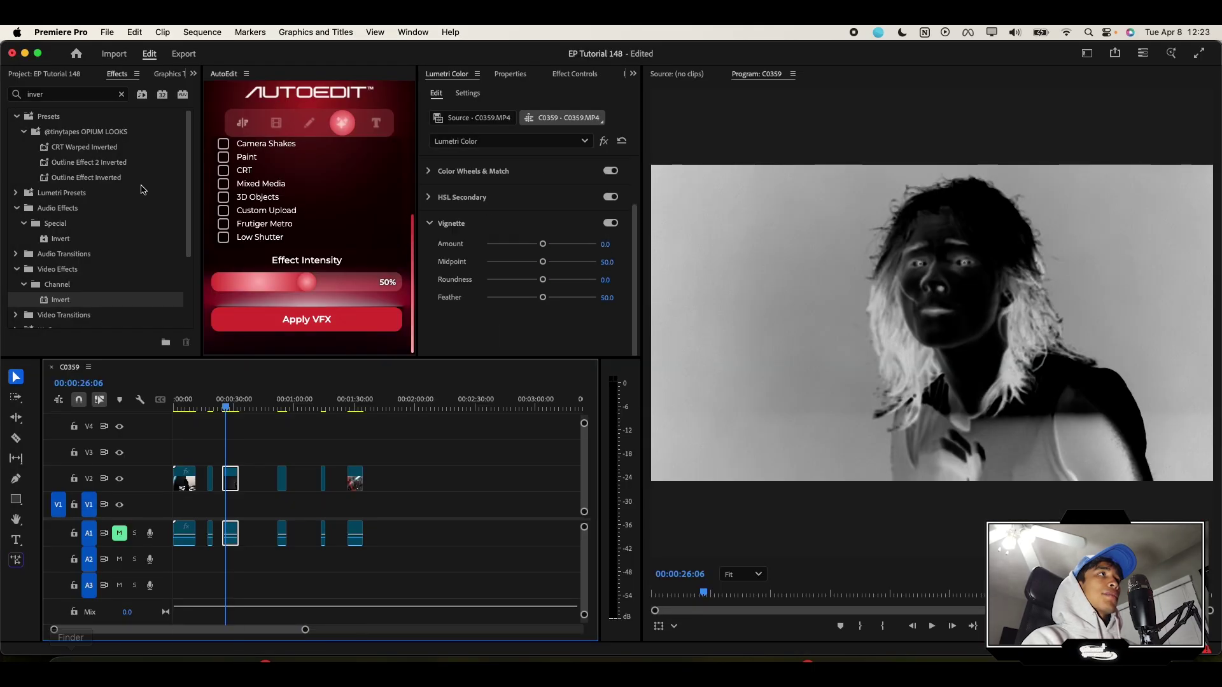
{"action": "left_click", "coordinate": [74, 75]}
{"action": "mouse_move", "coordinate": [53, 215]}
{"action": "left_mouse_down"}
{"action": "mouse_move", "coordinate": [246, 414]}
{"action": "mouse_move", "coordinate": [259, 456]}
{"action": "left_mouse_up"}
{"action": "key", "text": "equal"}
{"action": "key", "text": "equal"}
{"action": "key", "text": "equal"}
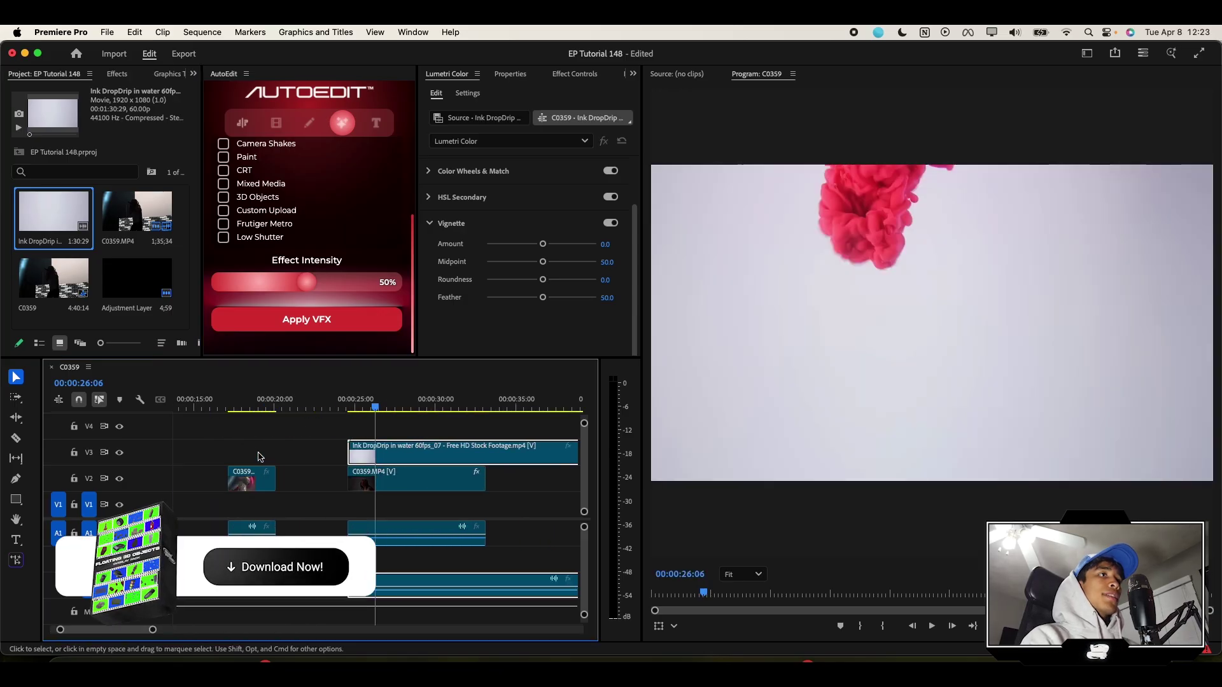
Step: Cut the V3 ink clip at about 00:00:35 and set the speed of its first part to 300%
{"action": "mouse_move", "coordinate": [377, 405]}
{"action": "left_mouse_down"}
{"action": "mouse_move", "coordinate": [521, 408]}
{"action": "mouse_move", "coordinate": [464, 407]}
{"action": "left_mouse_up"}
{"action": "key", "text": "super+k"}
{"action": "right_click", "coordinate": [419, 454]}
{"action": "scroll", "coordinate": [518, 554], "scroll_direction": "down", "scroll_amount": 3}
{"action": "scroll", "coordinate": [518, 554], "scroll_direction": "down", "scroll_amount": 5}
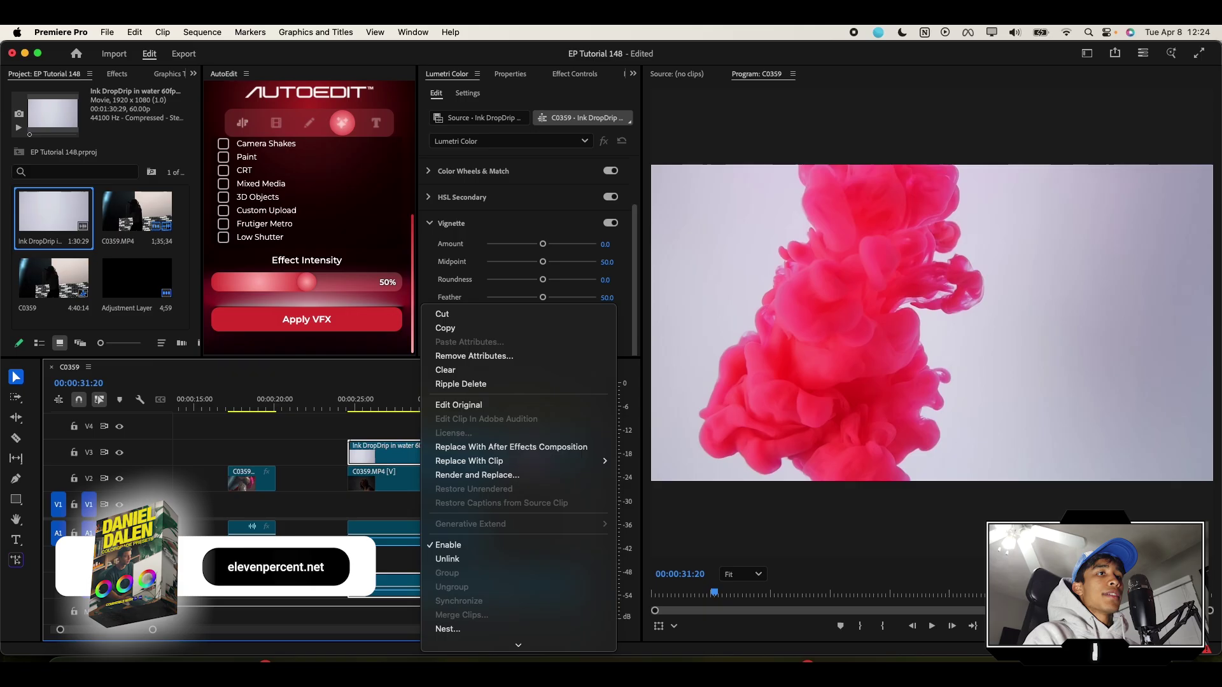
{"action": "left_click", "coordinate": [465, 489]}
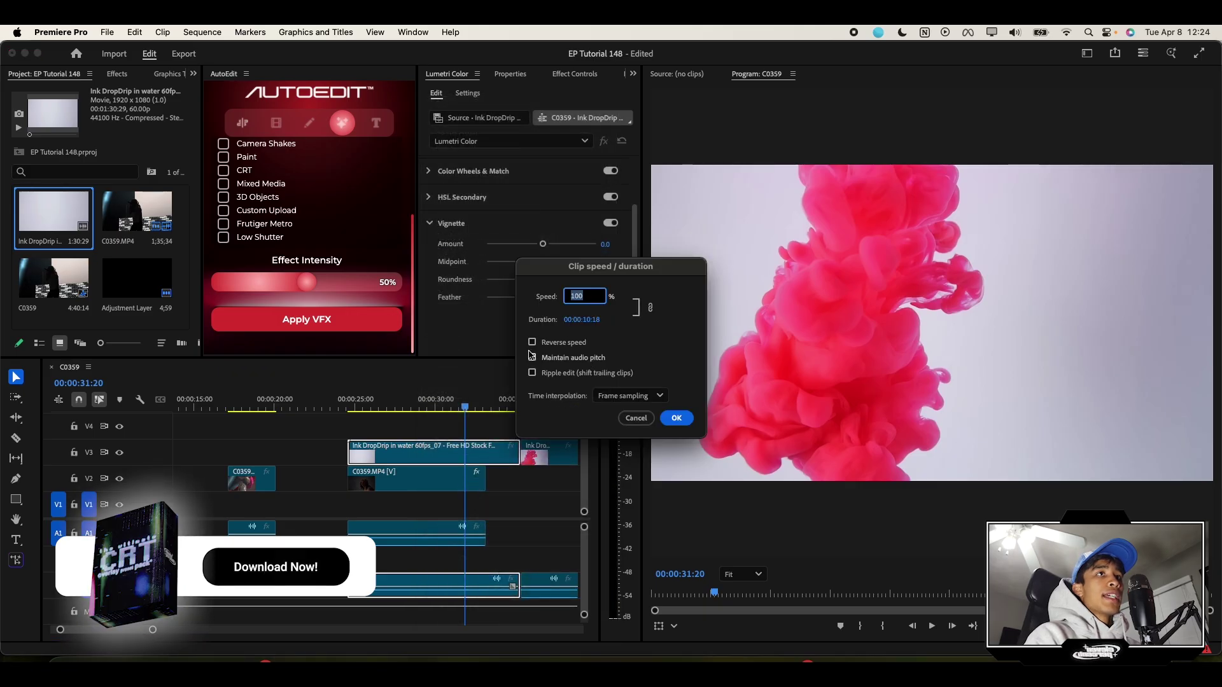
{"action": "type", "text": "300"}
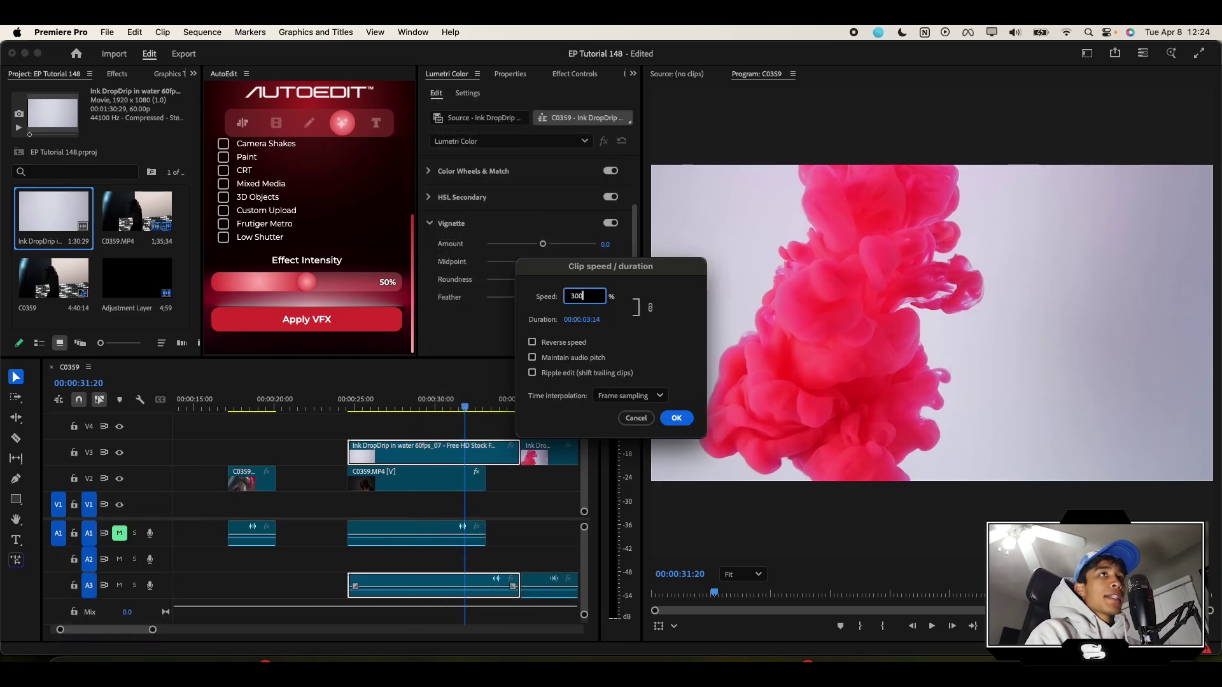
{"action": "left_click", "coordinate": [676, 418]}
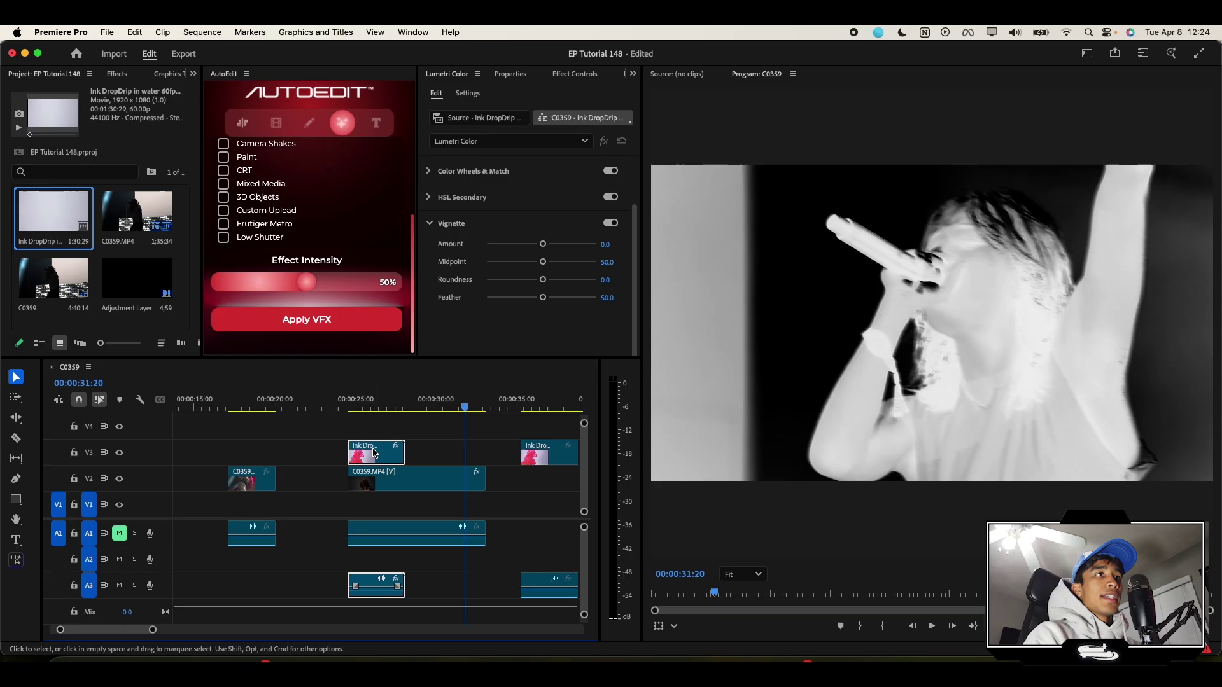
Step: Move the sped-up ink clip so it ends flush with the inverted V2 clip, and play back the transition
{"action": "left_click_drag", "start_coordinate": [375, 453], "coordinate": [456, 456]}
{"action": "left_click_drag", "start_coordinate": [449, 399], "coordinate": [421, 390]}
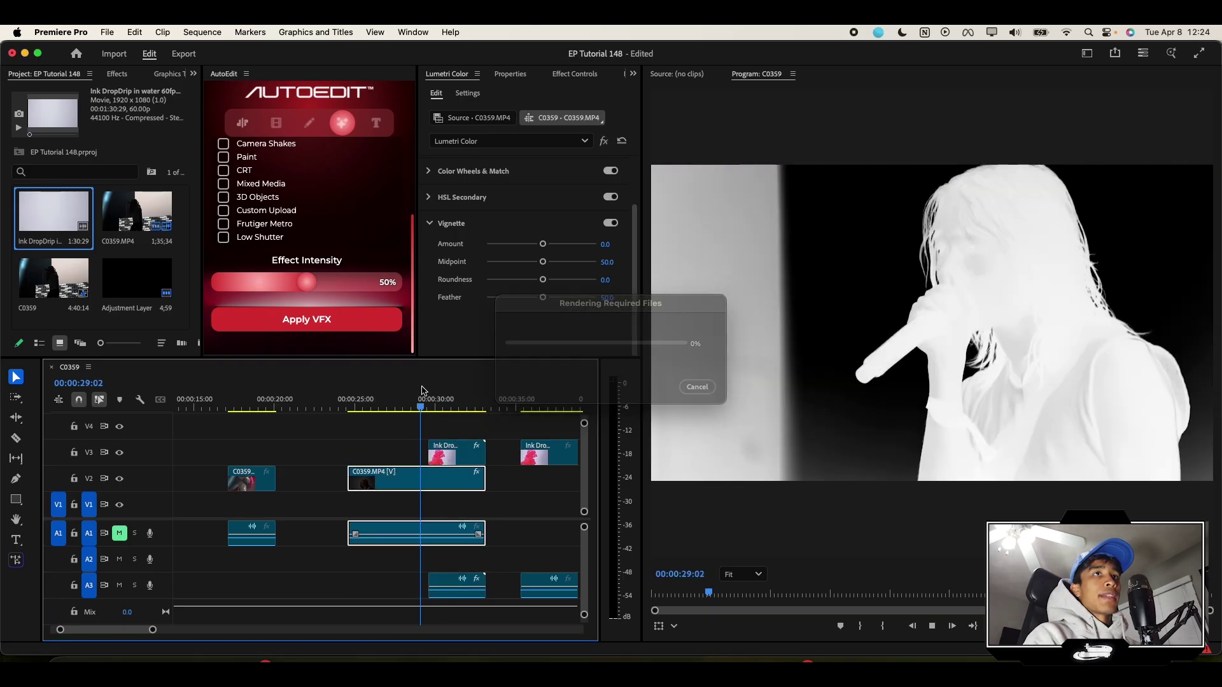
{"action": "key", "text": "space"}
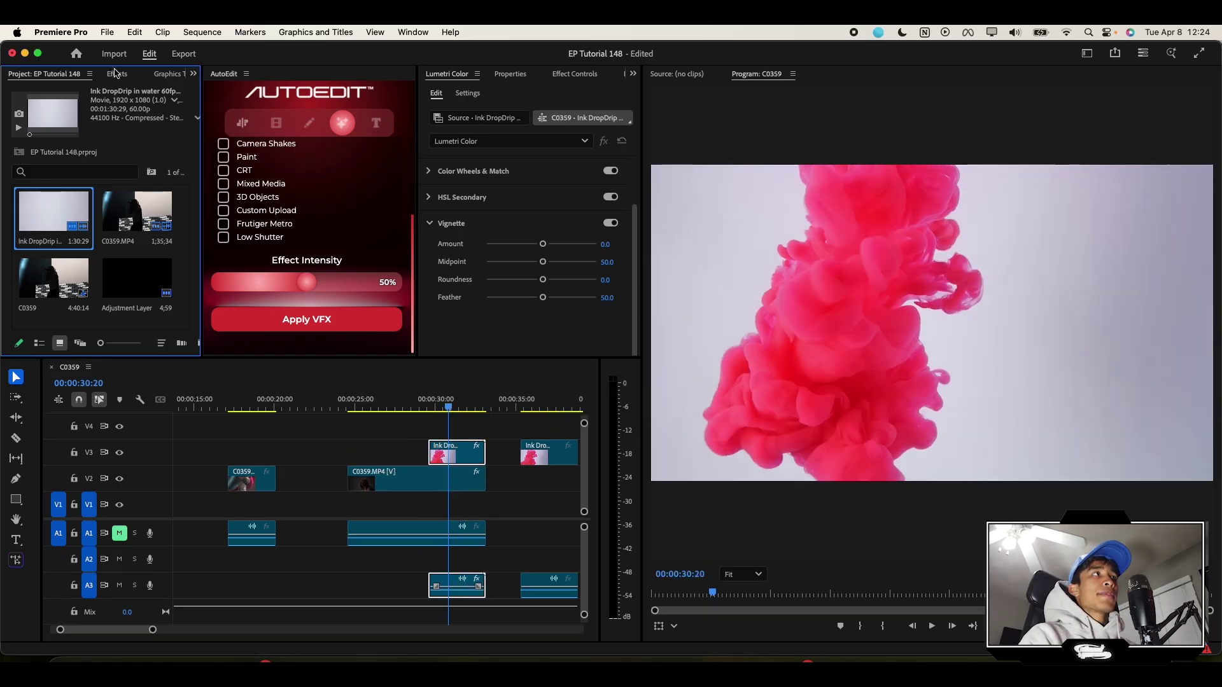
Step: Apply the Invert video effect to the sped-up ink clip on V3 and set its Lumetri Color saturation to 0
{"action": "left_click", "coordinate": [116, 73]}
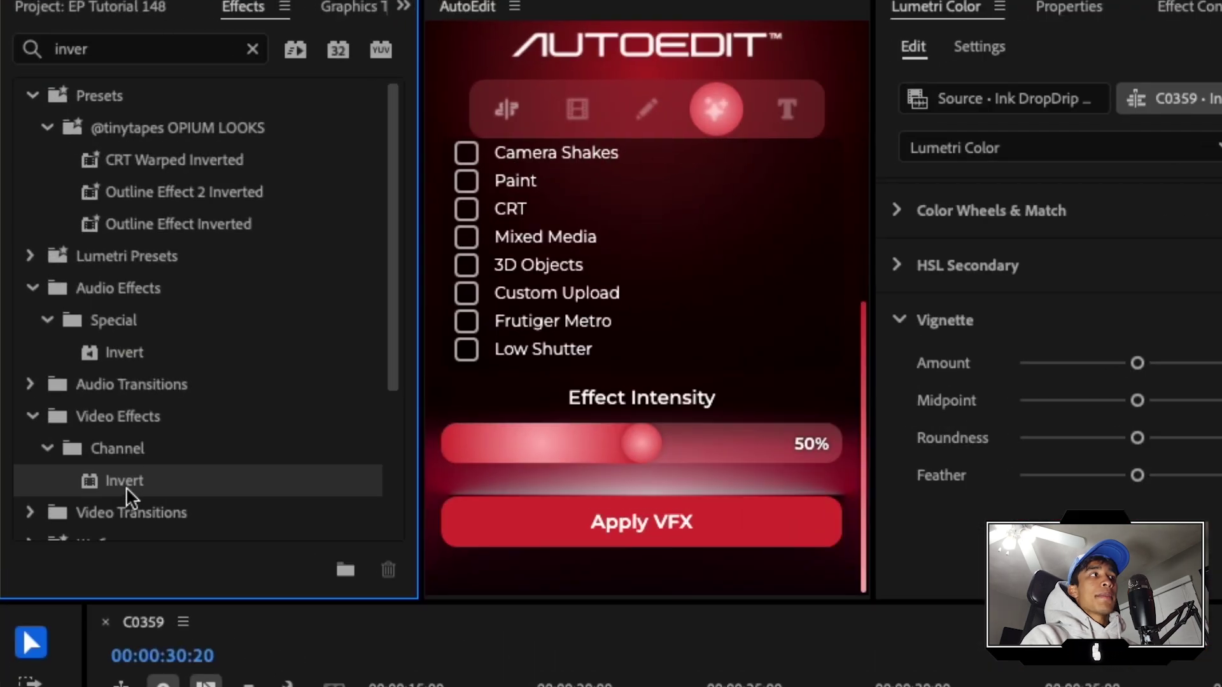
{"action": "mouse_move", "coordinate": [126, 488]}
{"action": "left_mouse_down"}
{"action": "mouse_move", "coordinate": [292, 501]}
{"action": "mouse_move", "coordinate": [490, 490]}
{"action": "mouse_move", "coordinate": [456, 457]}
{"action": "left_mouse_up"}
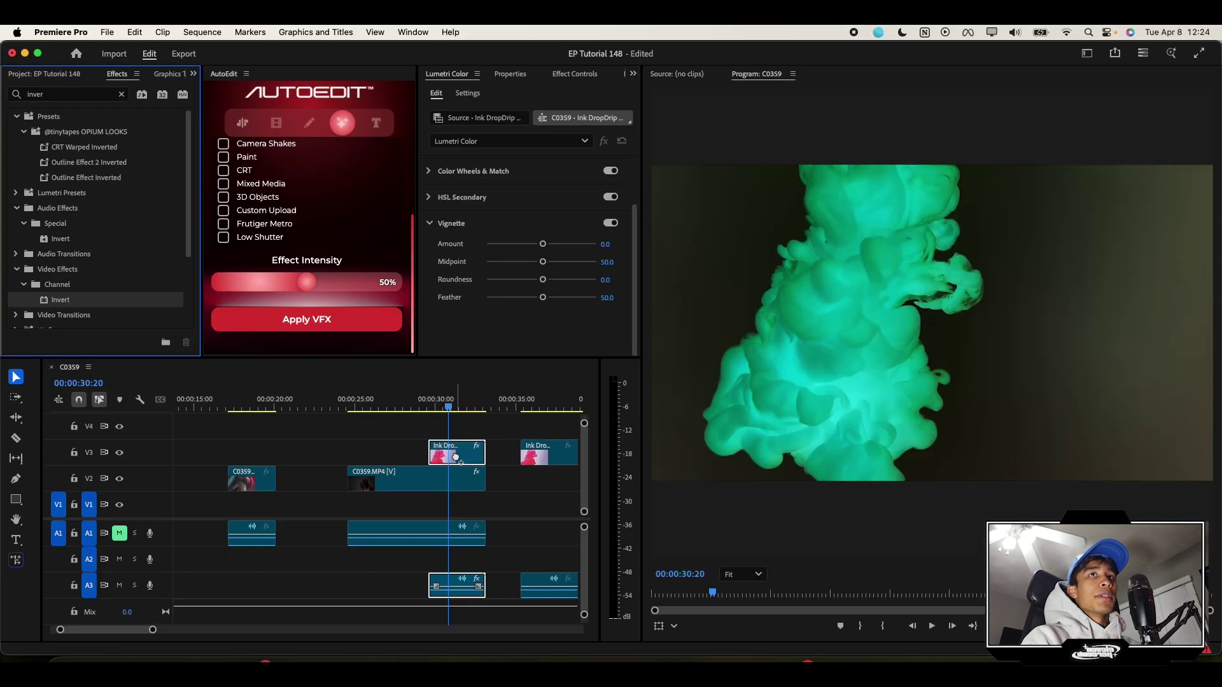
{"action": "left_click", "coordinate": [511, 75]}
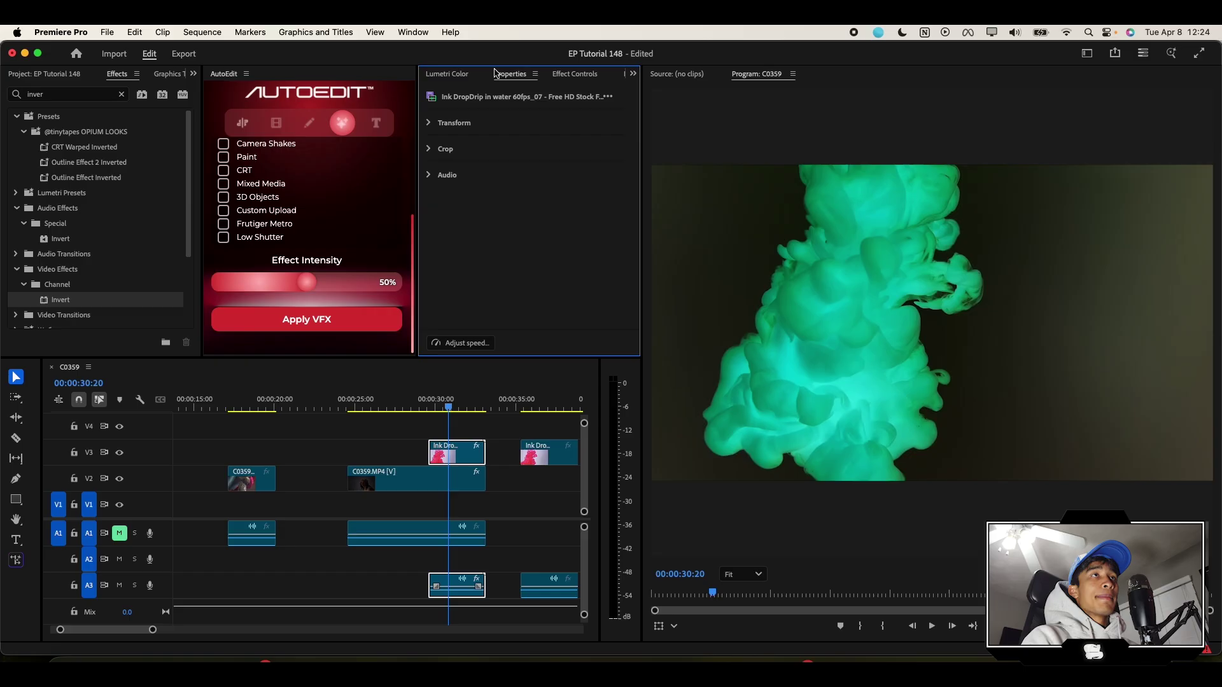
{"action": "left_click", "coordinate": [447, 74]}
{"action": "scroll", "coordinate": [447, 176], "scroll_direction": "up", "scroll_amount": 3}
{"action": "left_click", "coordinate": [431, 170]}
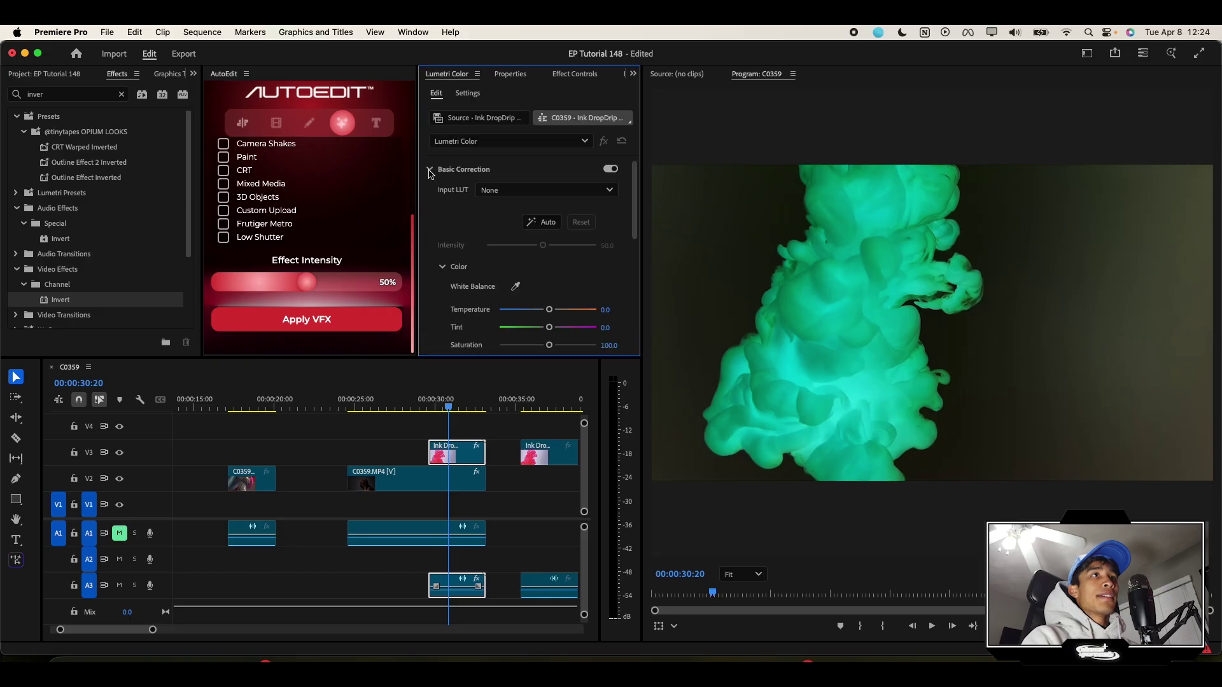
{"action": "left_click_drag", "start_coordinate": [523, 349], "coordinate": [420, 349]}
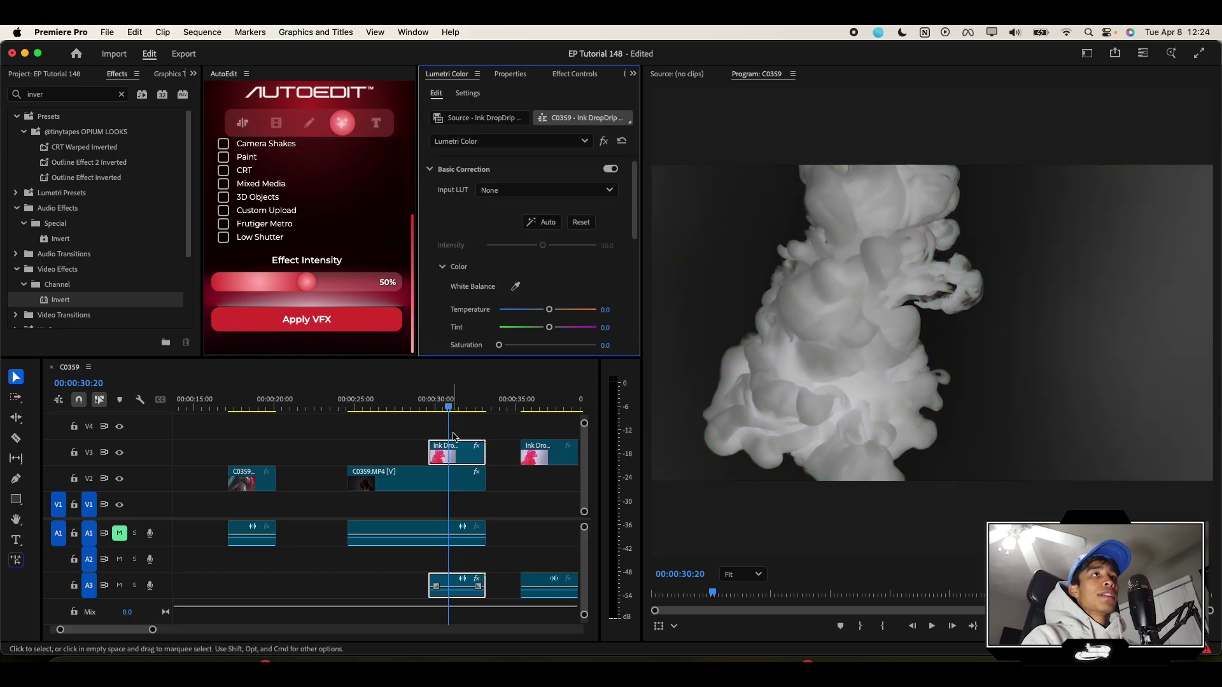
Step: Set the ink clip's Lumetri light values to exposure 1.5, contrast 100, shadows -100 and blacks -100
{"action": "scroll", "coordinate": [477, 311], "scroll_direction": "down", "scroll_amount": 2}
{"action": "left_click_drag", "start_coordinate": [550, 336], "coordinate": [668, 356]}
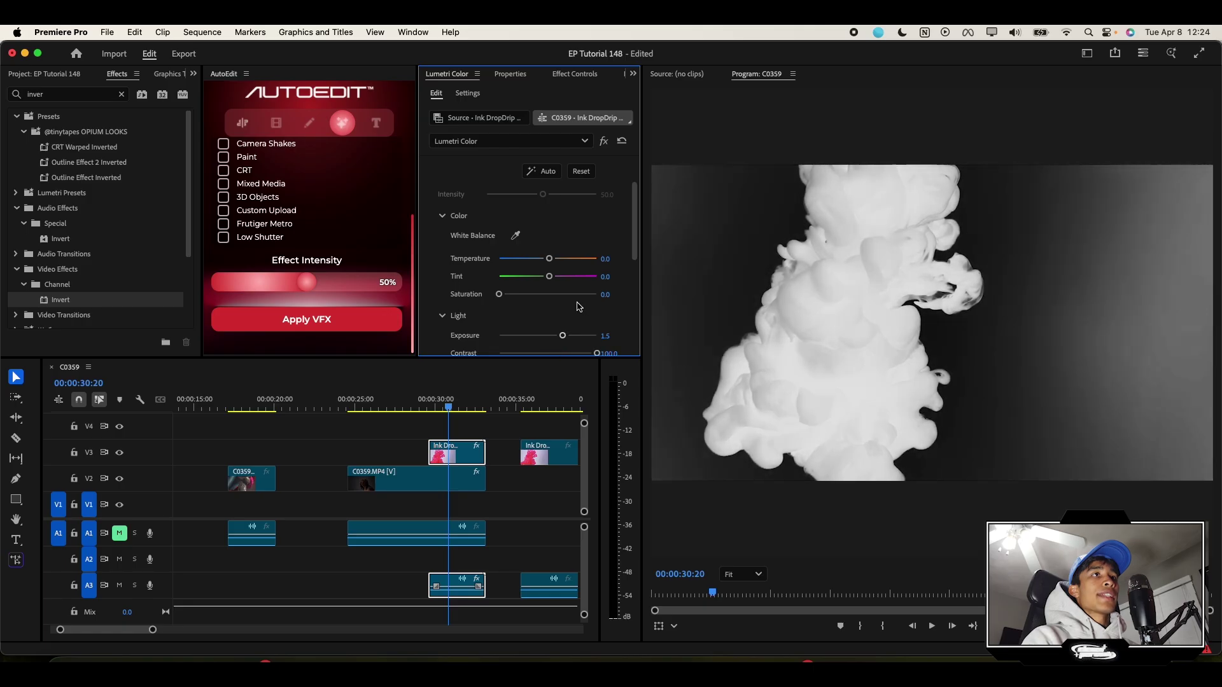
{"action": "scroll", "coordinate": [538, 316], "scroll_direction": "down", "scroll_amount": 3}
{"action": "left_click_drag", "start_coordinate": [549, 274], "coordinate": [484, 275]}
{"action": "left_click_drag", "start_coordinate": [549, 309], "coordinate": [341, 301]}
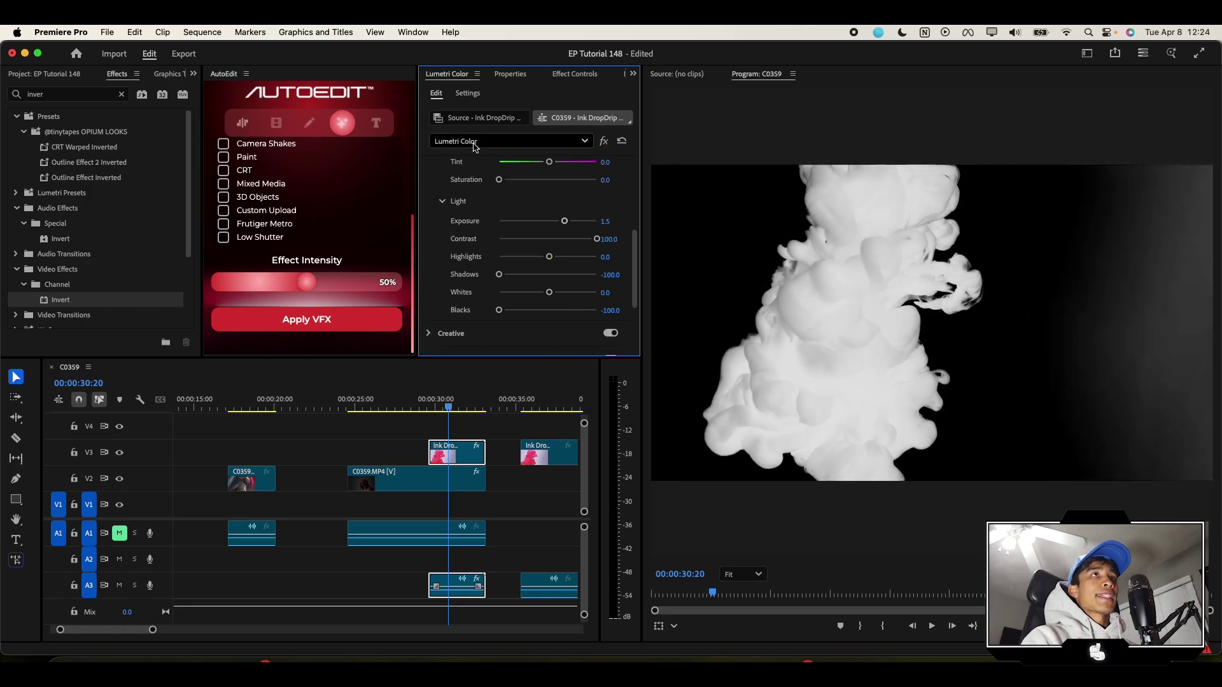
Step: Set the ink clip's opacity blend mode to Screen so it overlays the concert footage
{"action": "left_click", "coordinate": [573, 75]}
{"action": "scroll", "coordinate": [528, 267], "scroll_direction": "down", "scroll_amount": 3}
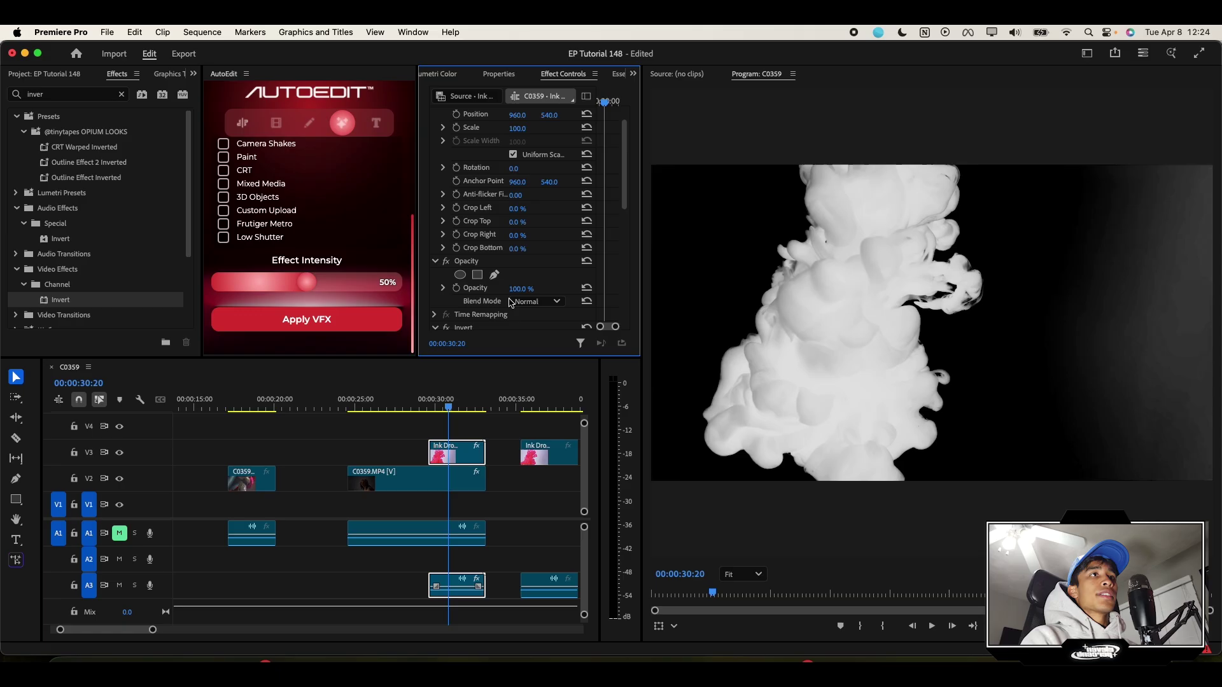
{"action": "left_click", "coordinate": [537, 290]}
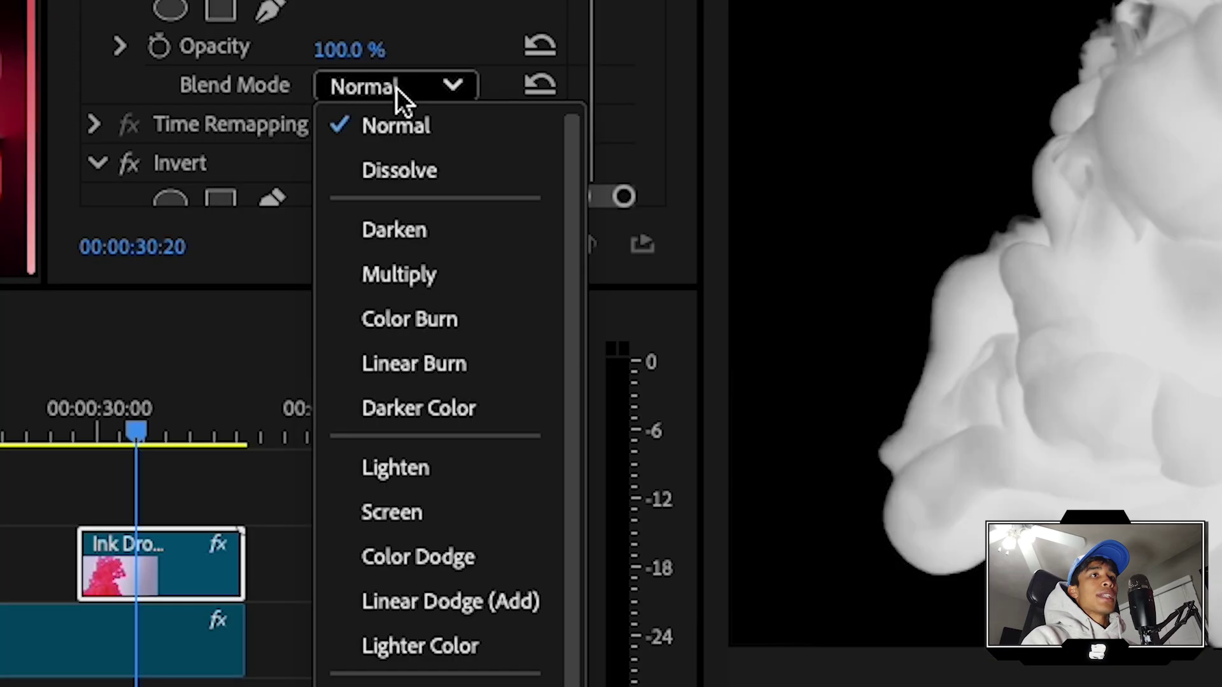
{"action": "left_click", "coordinate": [422, 513]}
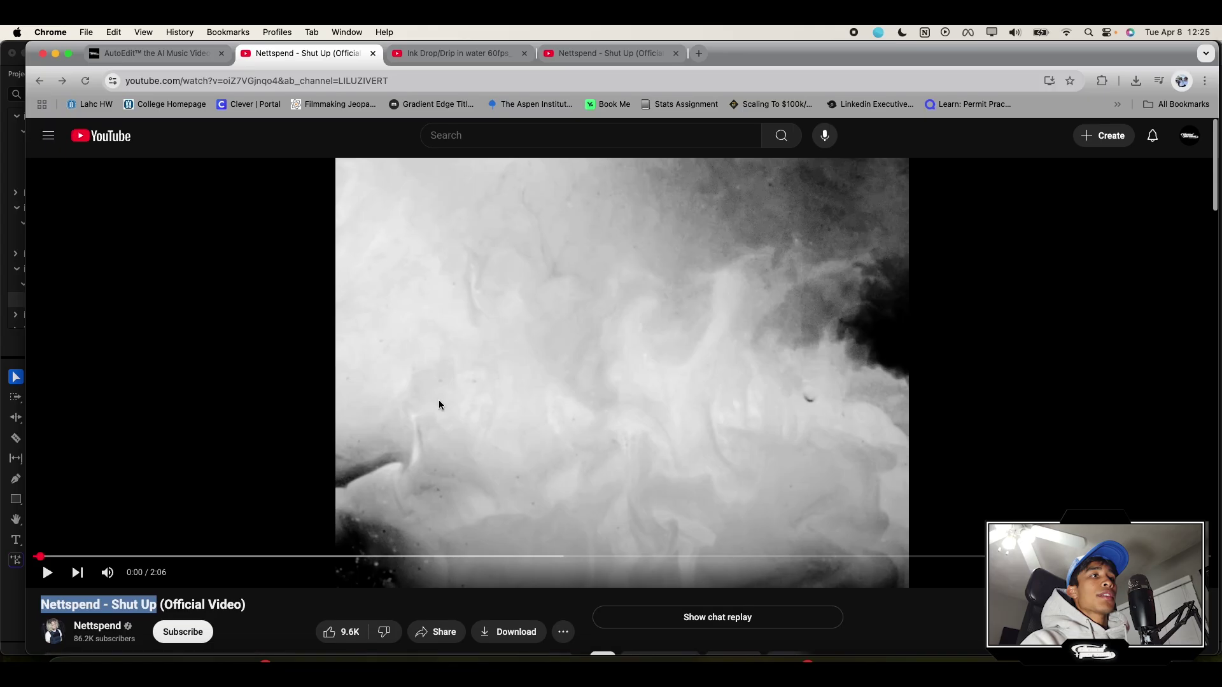
Step: Play the opening ink shot of the Nettspend Shut Up video muted, and pause it at 0:03
{"action": "left_click", "coordinate": [417, 383]}
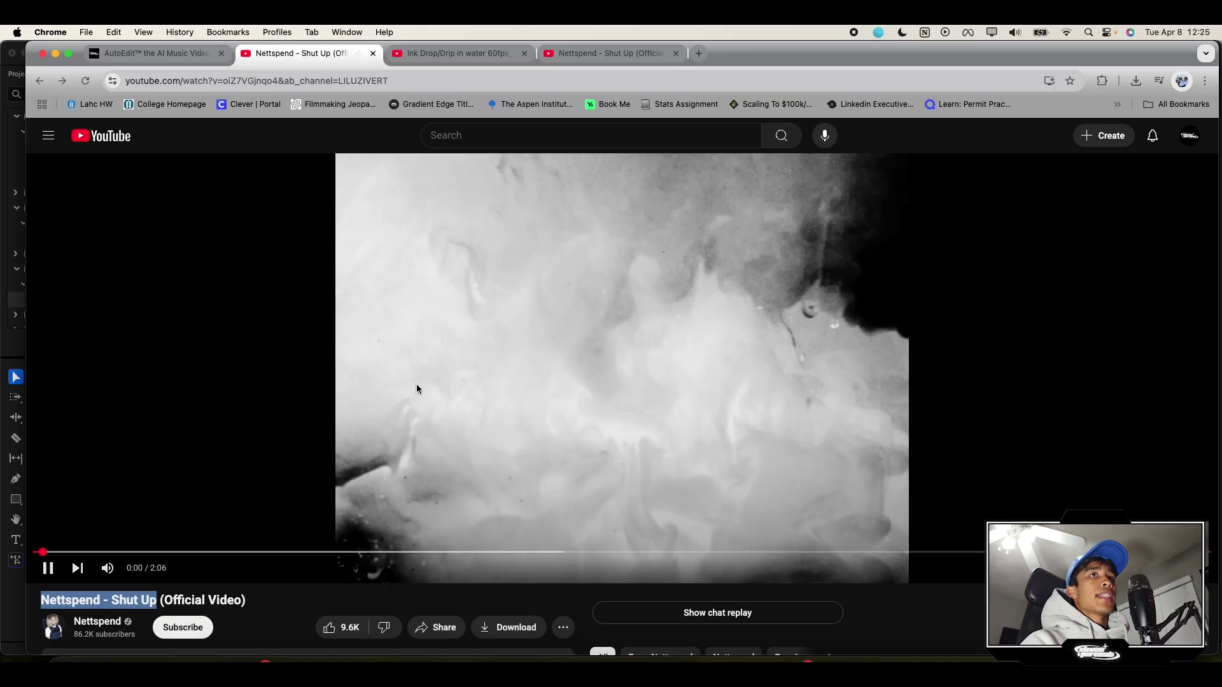
{"action": "left_click", "coordinate": [417, 384]}
{"action": "left_click", "coordinate": [107, 570]}
{"action": "left_click", "coordinate": [445, 440]}
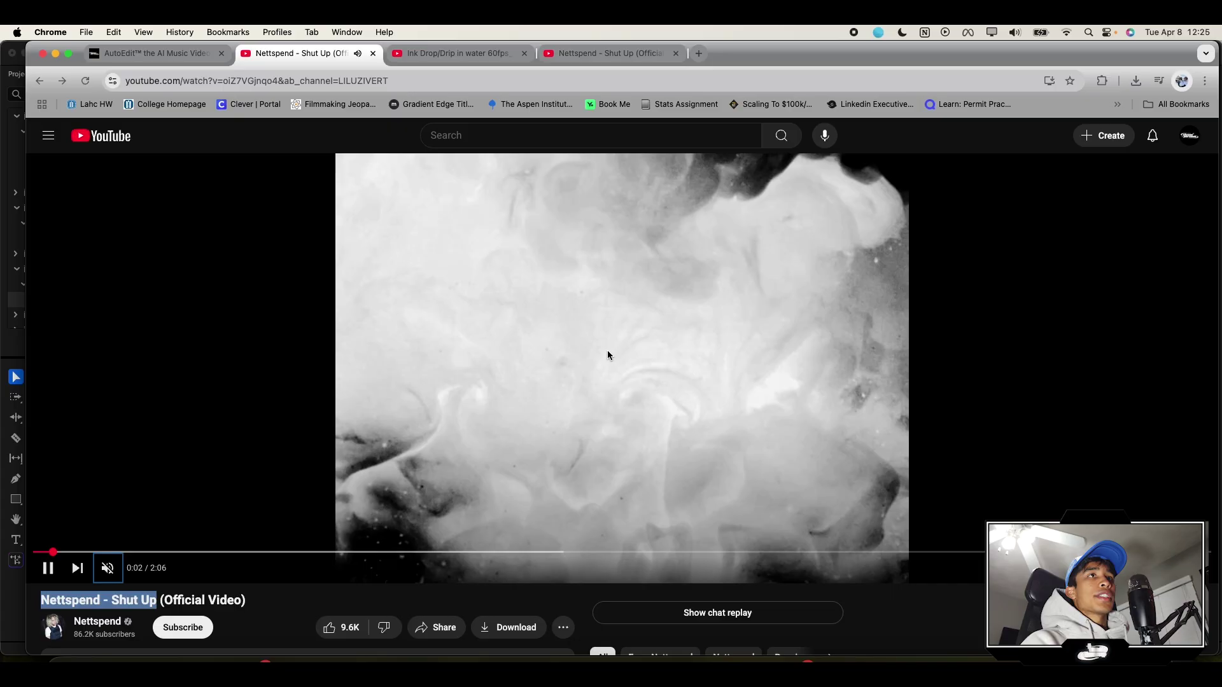
{"action": "left_click", "coordinate": [627, 306]}
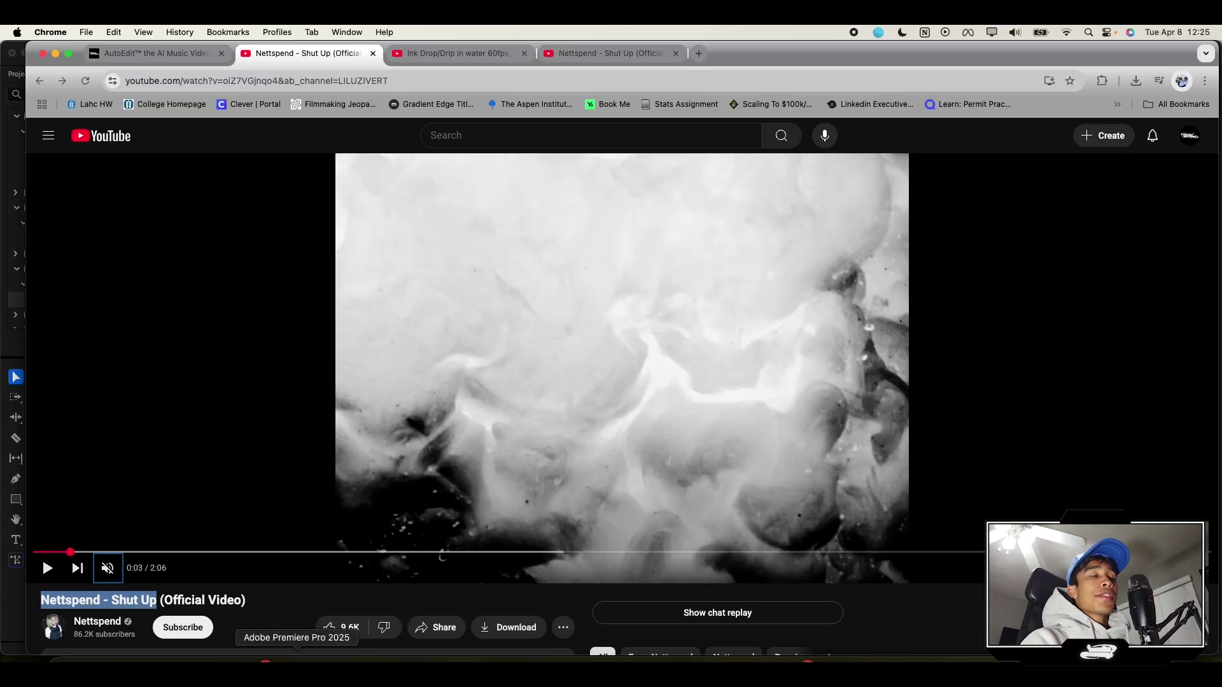
Step: Switch to Premiere Pro and search the effects for dehancer
{"action": "left_click", "coordinate": [287, 660]}
{"action": "left_click", "coordinate": [462, 425]}
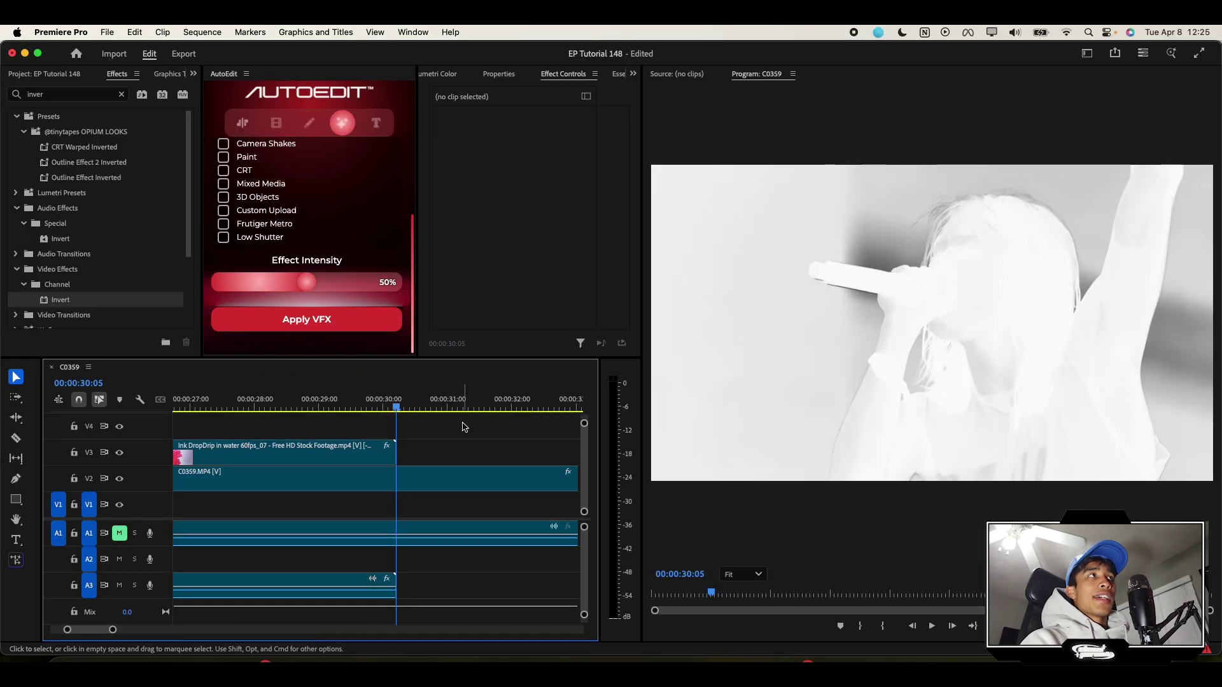
{"action": "left_click", "coordinate": [43, 74]}
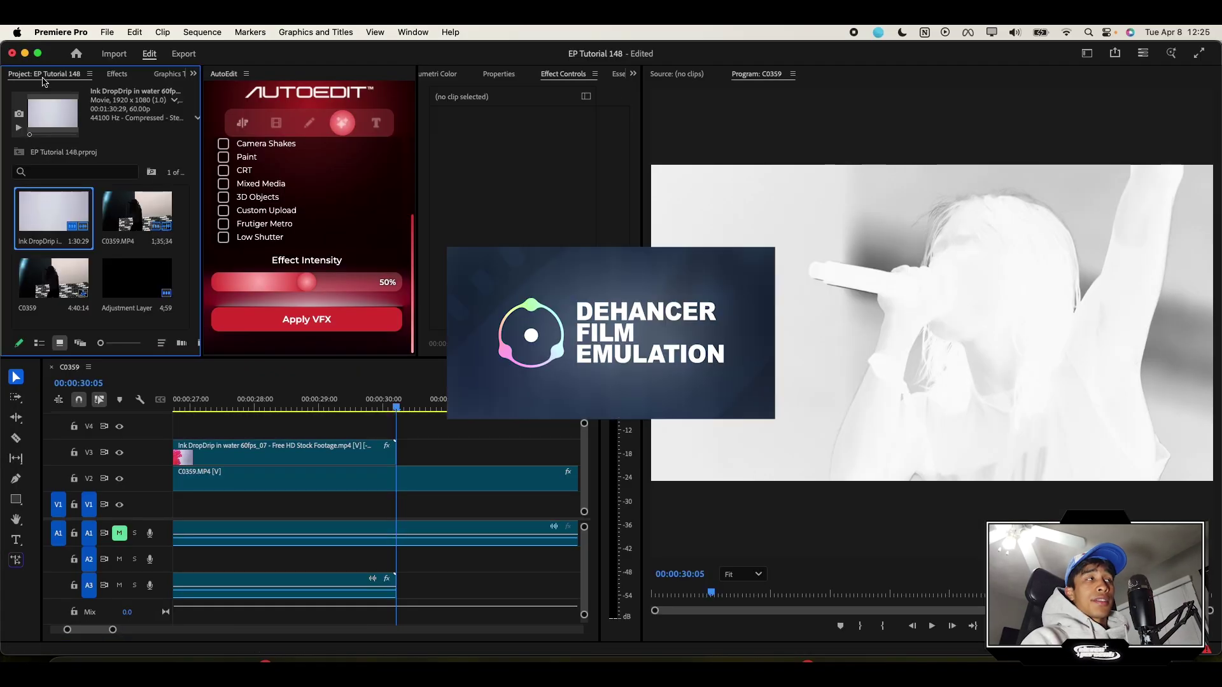
{"action": "left_click", "coordinate": [119, 75]}
{"action": "left_click", "coordinate": [73, 96]}
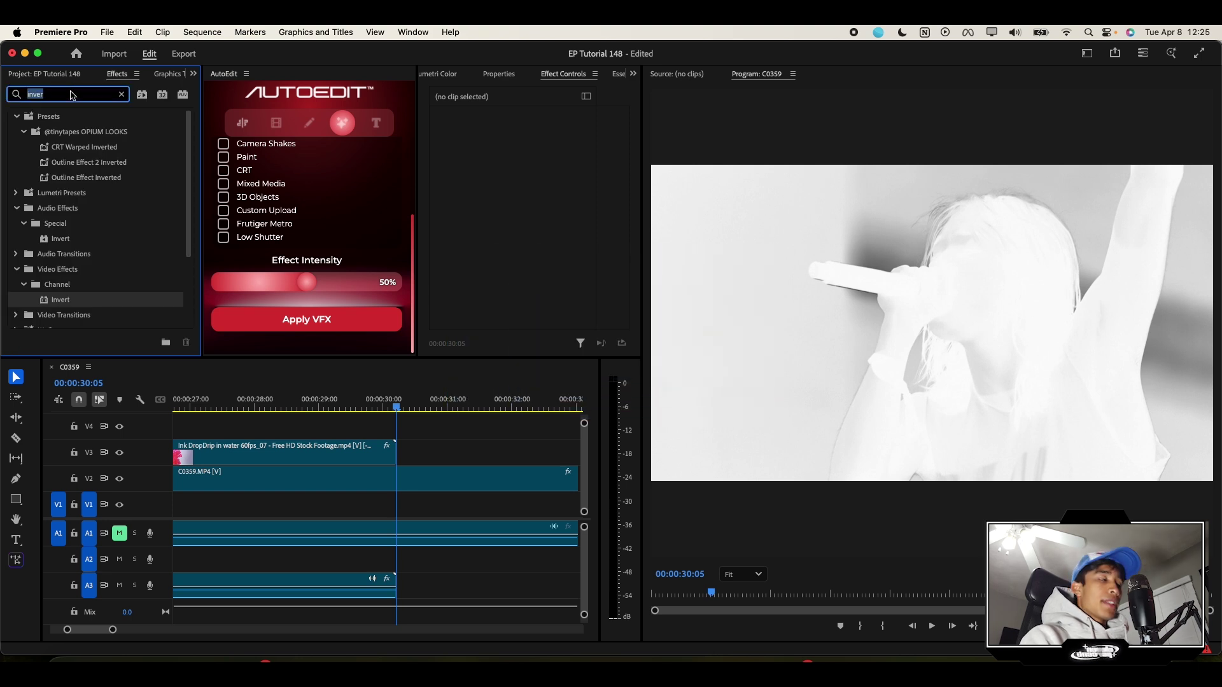
{"action": "type", "text": "dehanc"}
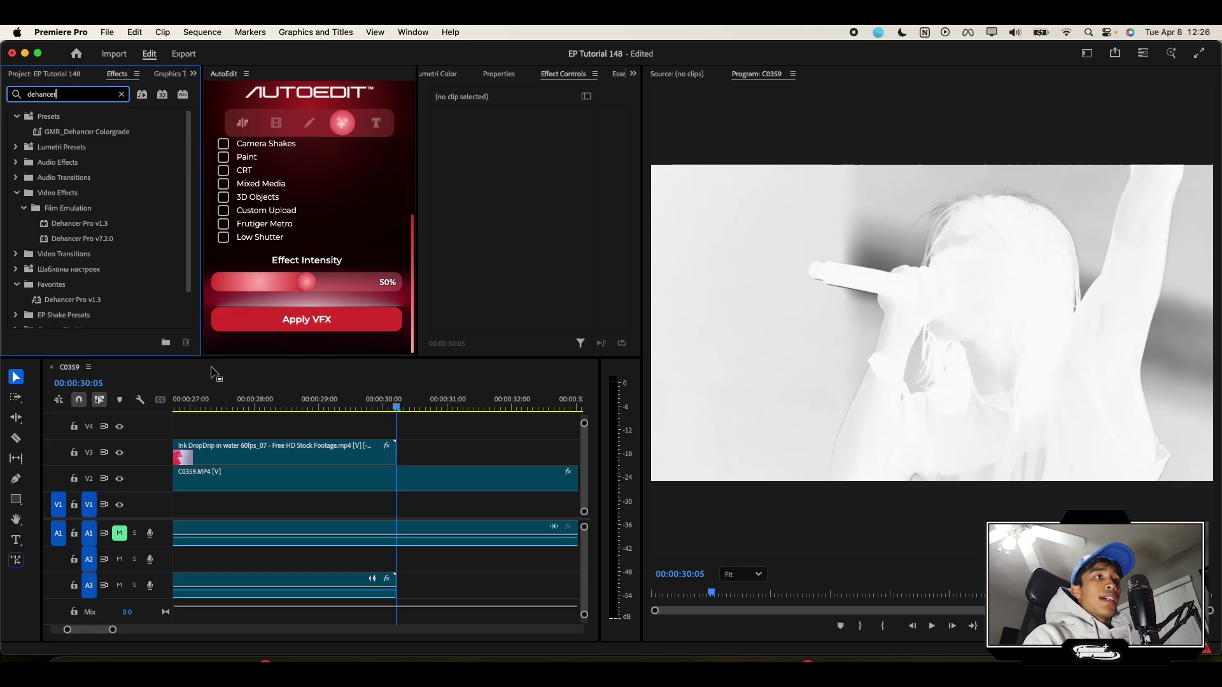
Step: Place the Adjustment Layer from the project on V4 above the ink clip, starting just after 00:00:27:00
{"action": "scroll", "coordinate": [295, 433], "scroll_direction": "up", "scroll_amount": 2}
{"action": "left_click", "coordinate": [38, 76]}
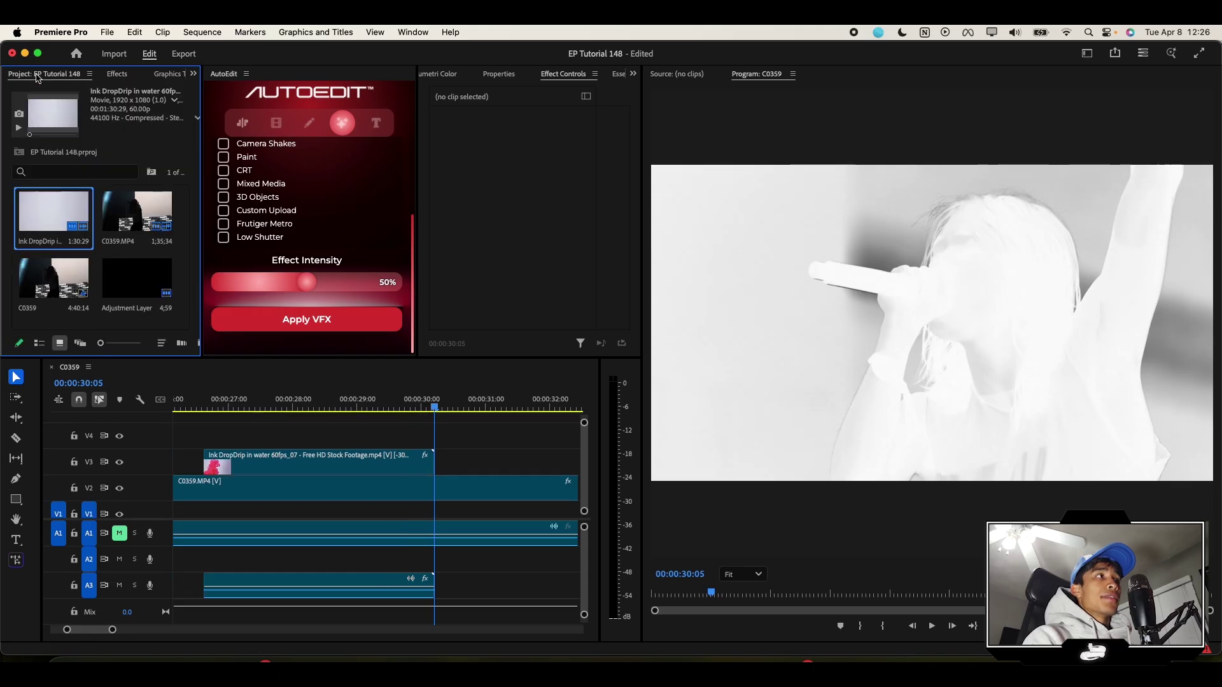
{"action": "left_click_drag", "start_coordinate": [141, 287], "coordinate": [250, 439]}
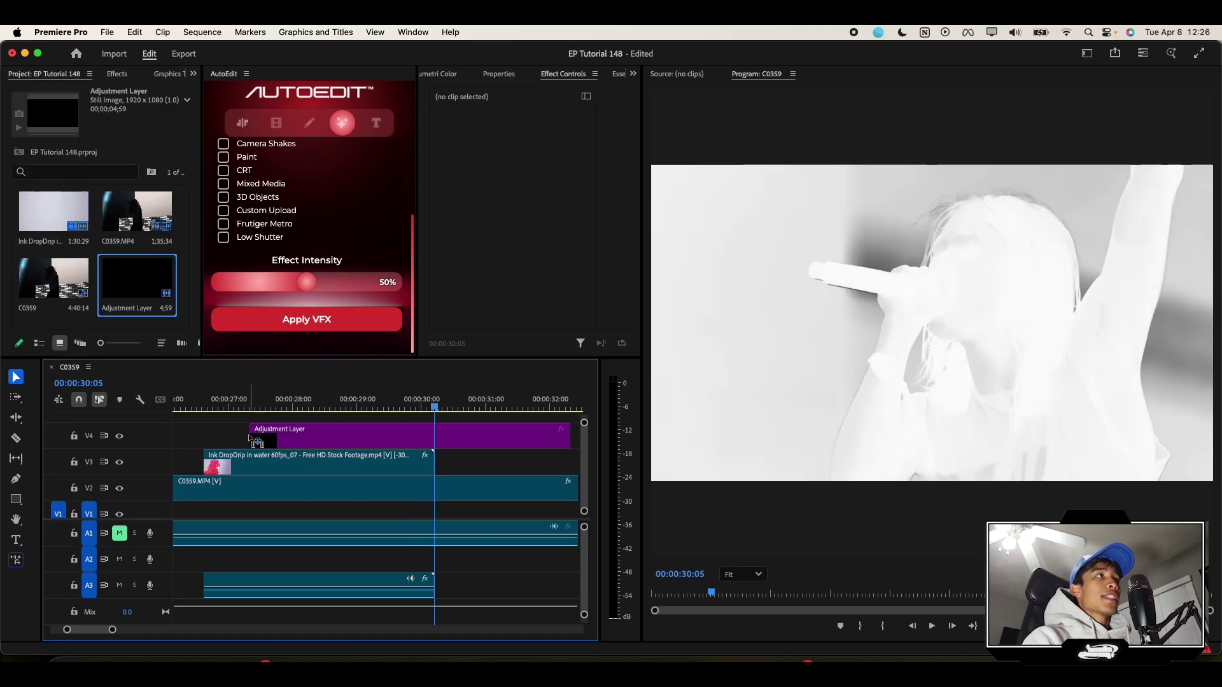
Step: Apply the Dehancer Pro v7.2.0 film emulation effect to the adjustment layer on V4
{"action": "left_click", "coordinate": [110, 75]}
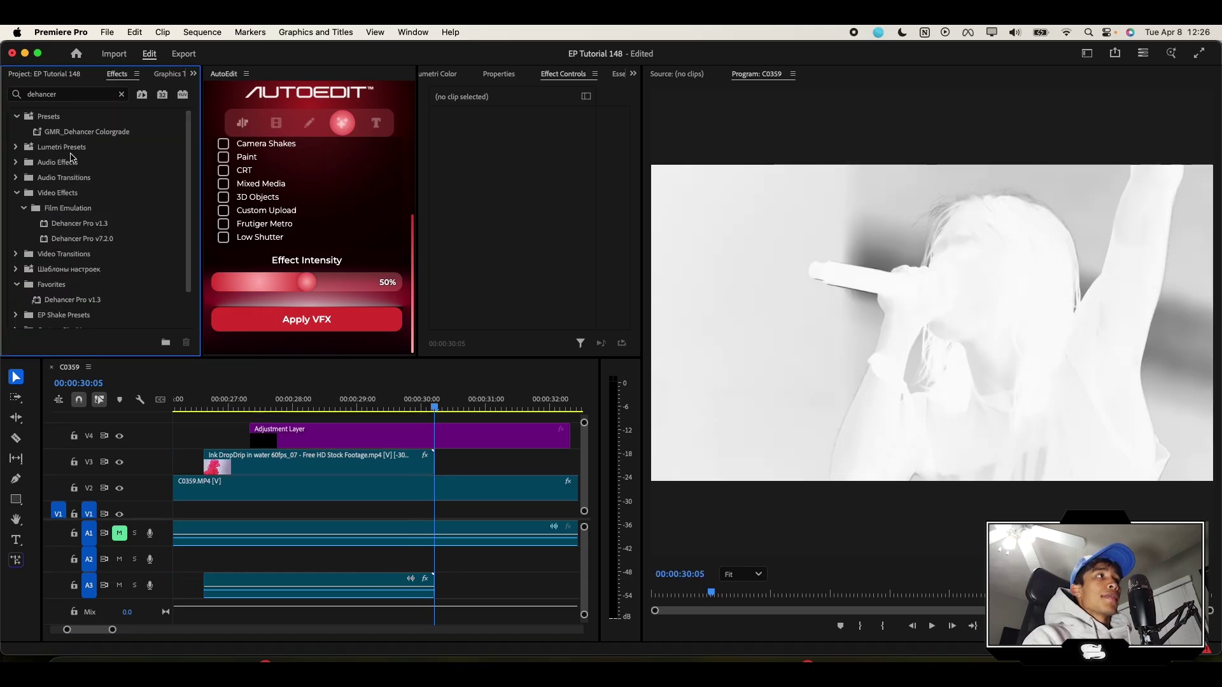
{"action": "left_click", "coordinate": [84, 237]}
{"action": "left_click", "coordinate": [409, 444]}
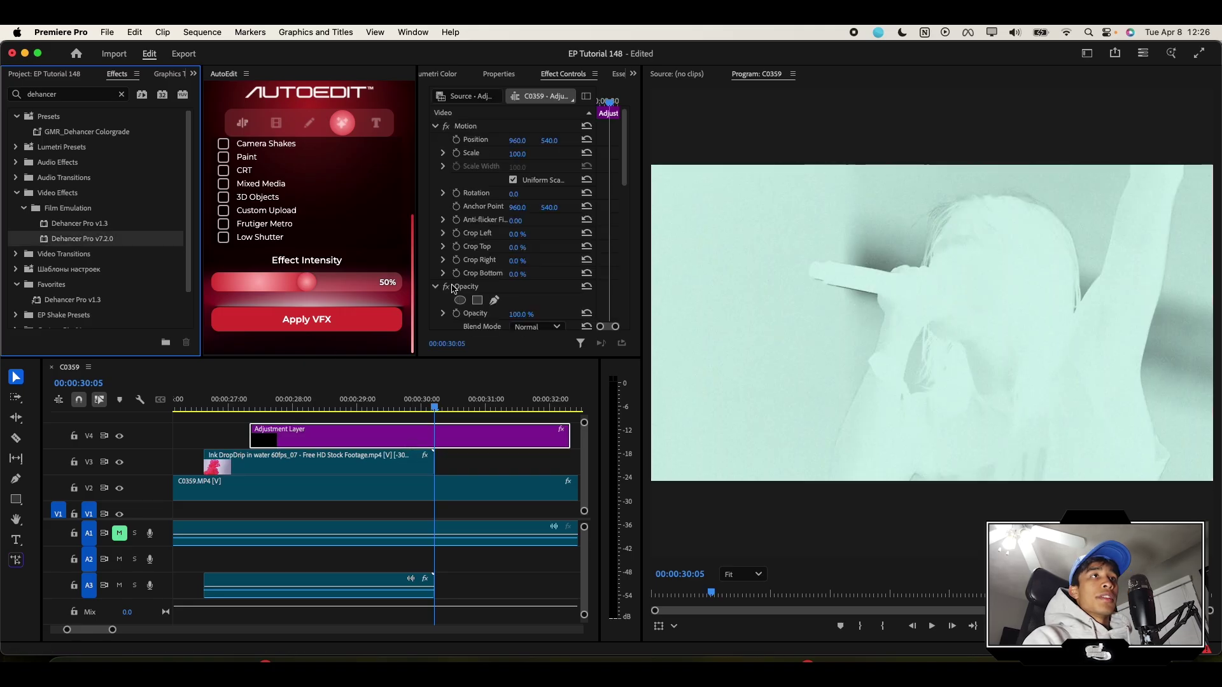
Step: Set the Dehancer film profile on the adjustment layer to Rollei CN200
{"action": "scroll", "coordinate": [507, 308], "scroll_direction": "down", "scroll_amount": 5}
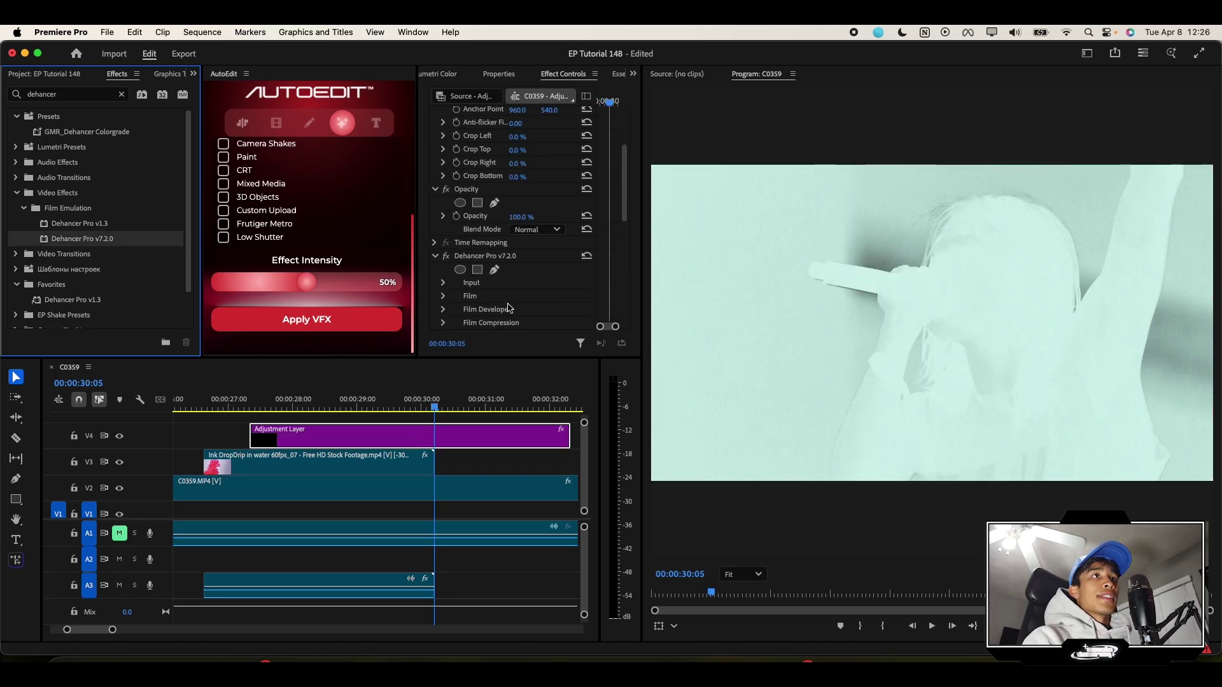
{"action": "left_click", "coordinate": [443, 208]}
{"action": "left_click", "coordinate": [526, 220]}
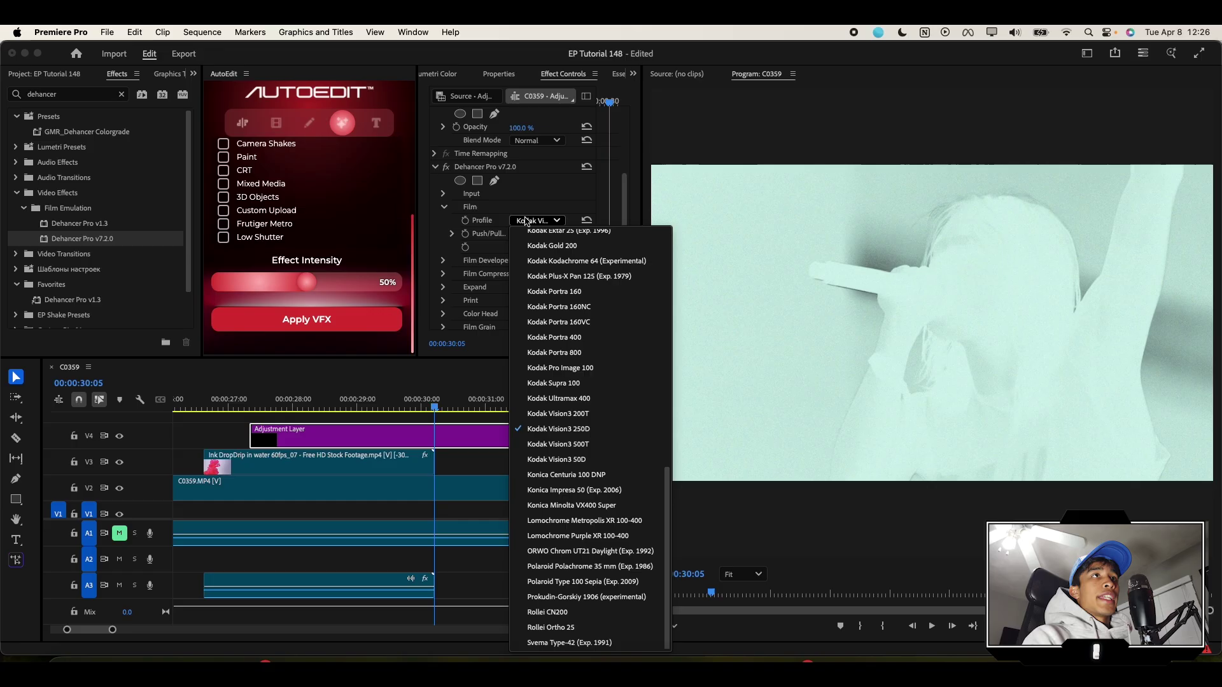
{"action": "left_click", "coordinate": [564, 614]}
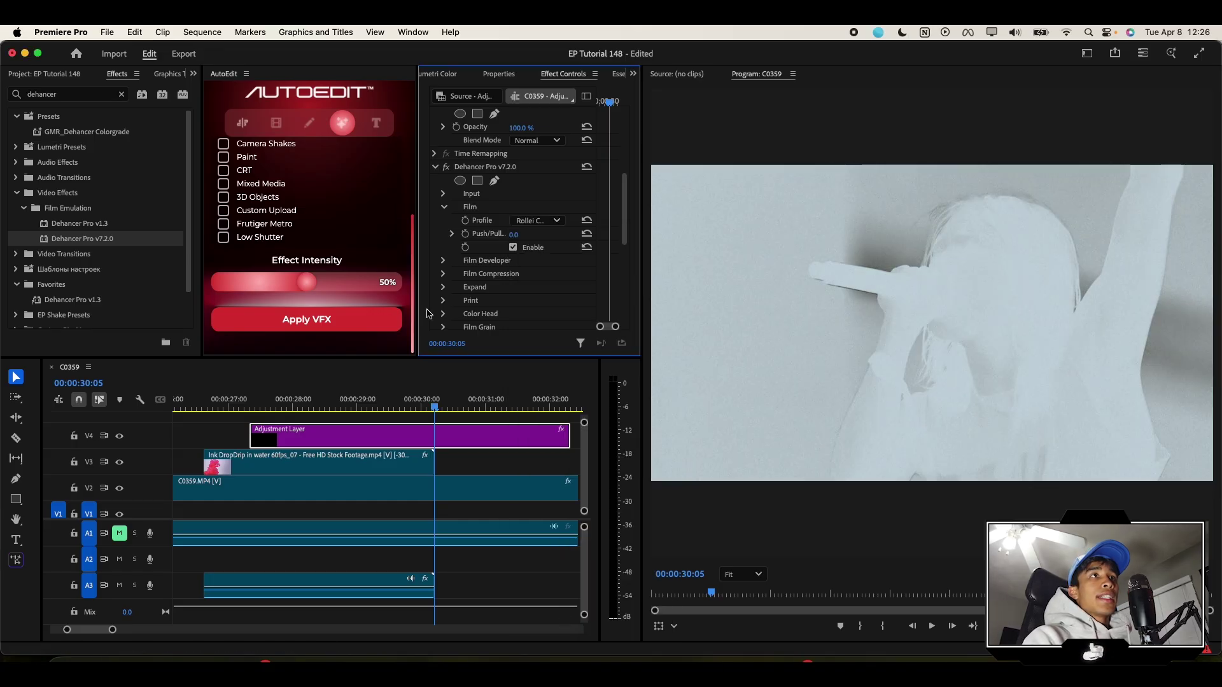
Step: Set the contrast to 25 in the Film Developer settings of Dehancer Pro v7.2.0 on the adjustment layer
{"action": "scroll", "coordinate": [930, 317], "scroll_direction": "up", "scroll_amount": 4}
{"action": "scroll", "coordinate": [931, 317], "scroll_direction": "down", "scroll_amount": 1}
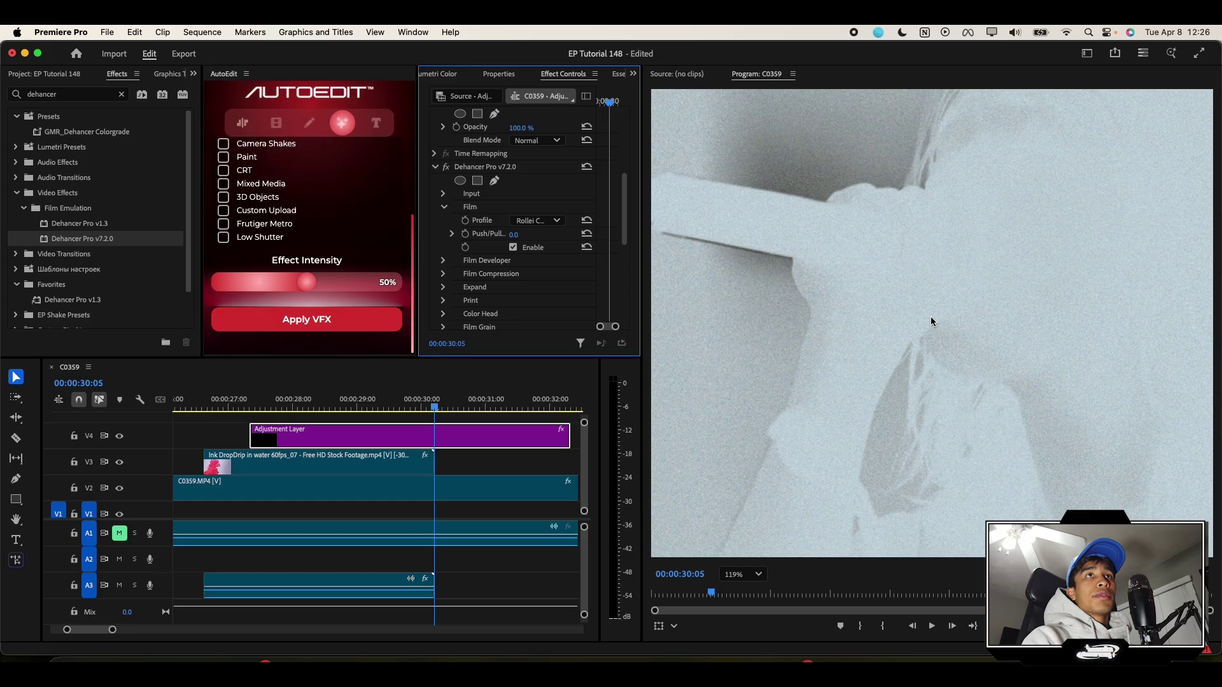
{"action": "left_click", "coordinate": [444, 261]}
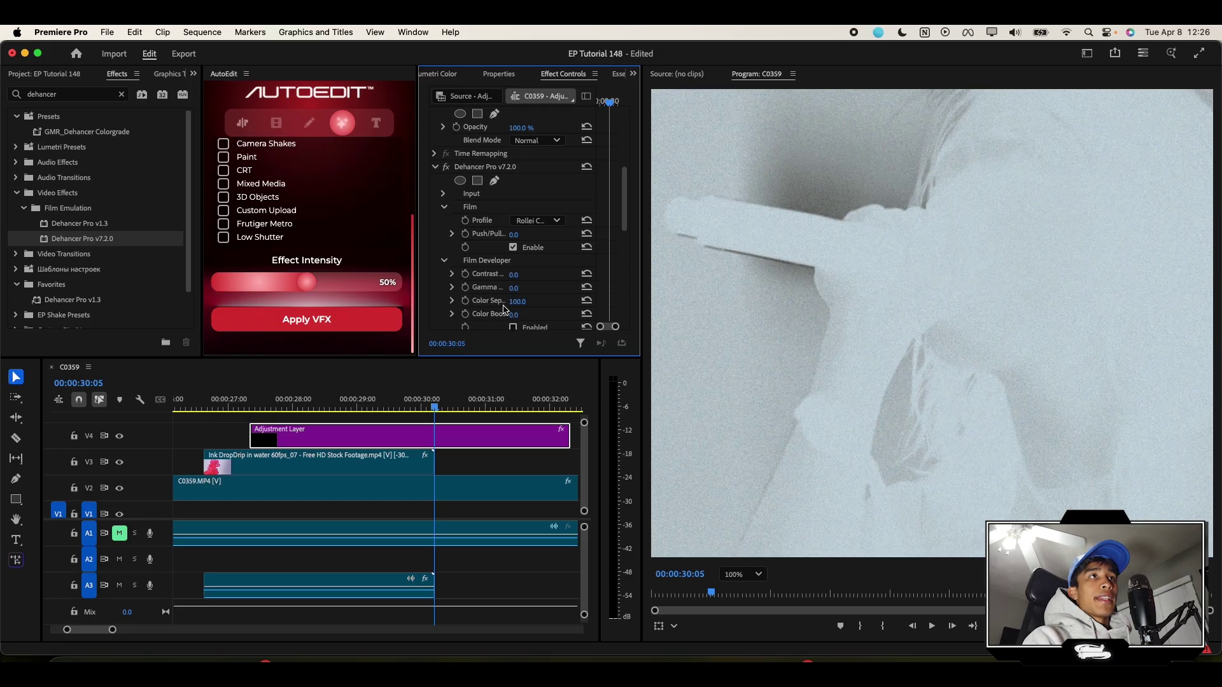
{"action": "scroll", "coordinate": [504, 309], "scroll_direction": "down", "scroll_amount": 1}
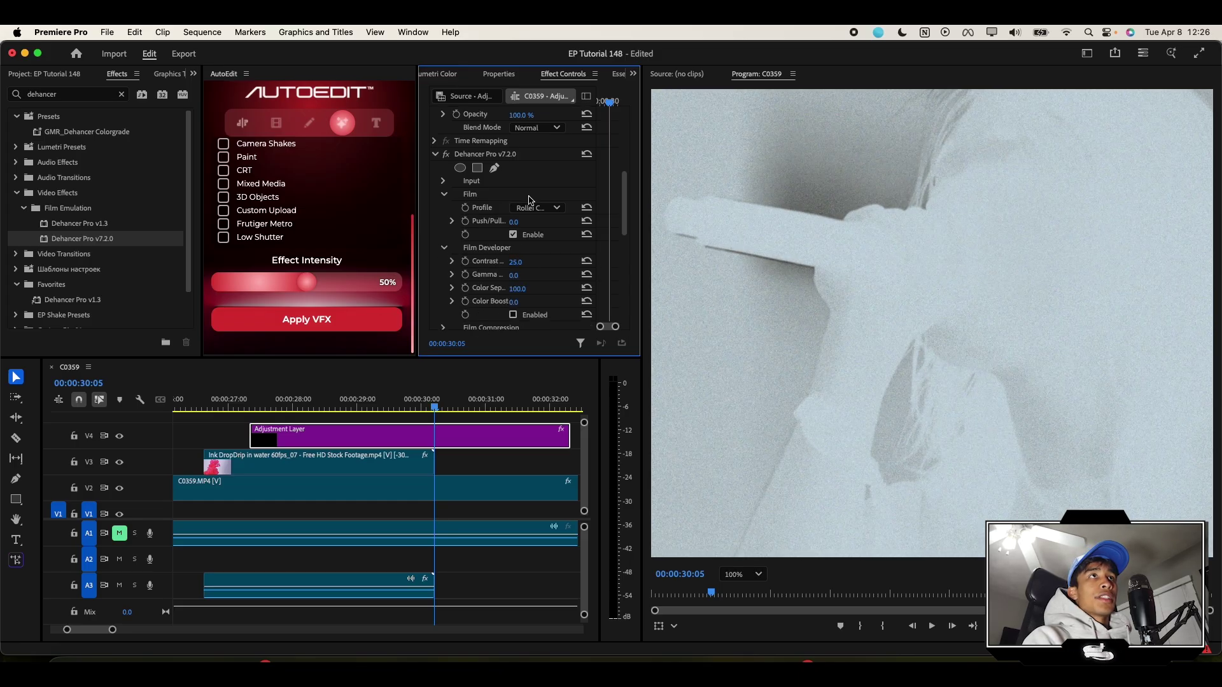
Step: Enable Bloom in the Dehancer effect on the adjustment layer
{"action": "scroll", "coordinate": [518, 165], "scroll_direction": "down", "scroll_amount": 3}
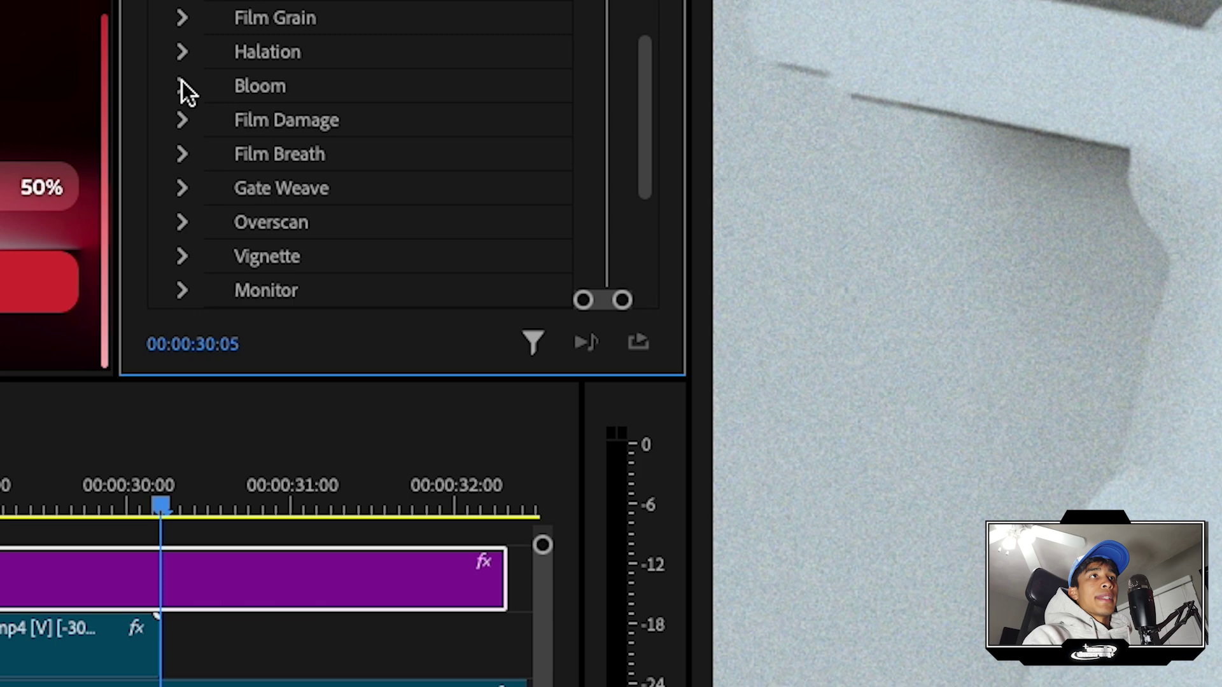
{"action": "left_click", "coordinate": [182, 86]}
{"action": "left_click", "coordinate": [354, 186]}
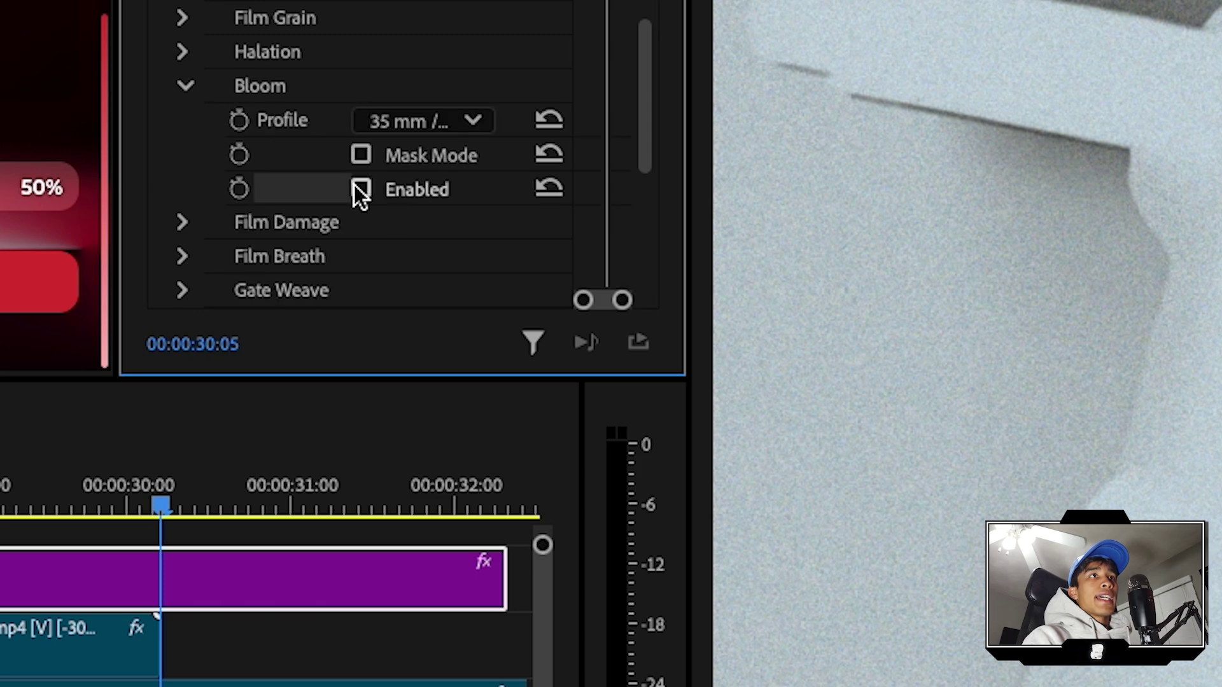
Step: Enable Film Damage in the Dehancer effect and set its profile to 16 mm / Super 16
{"action": "left_click", "coordinate": [188, 221]}
{"action": "scroll", "coordinate": [235, 222], "scroll_direction": "down", "scroll_amount": 2}
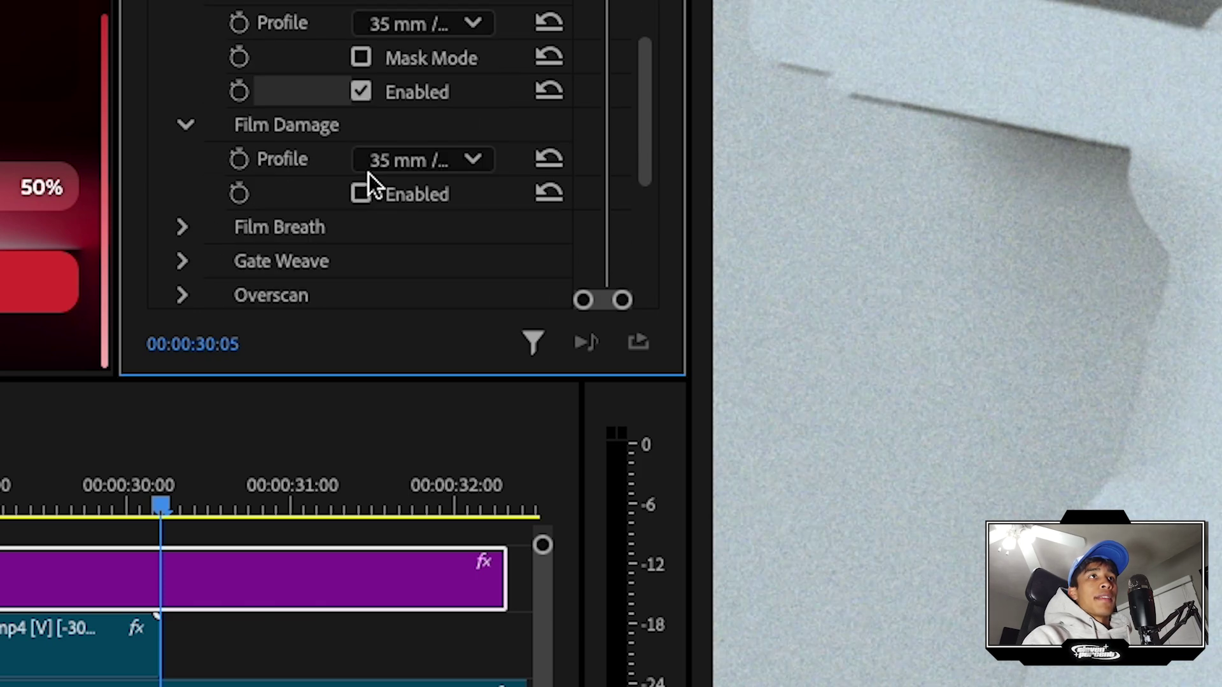
{"action": "left_click", "coordinate": [360, 193]}
{"action": "left_click", "coordinate": [436, 160]}
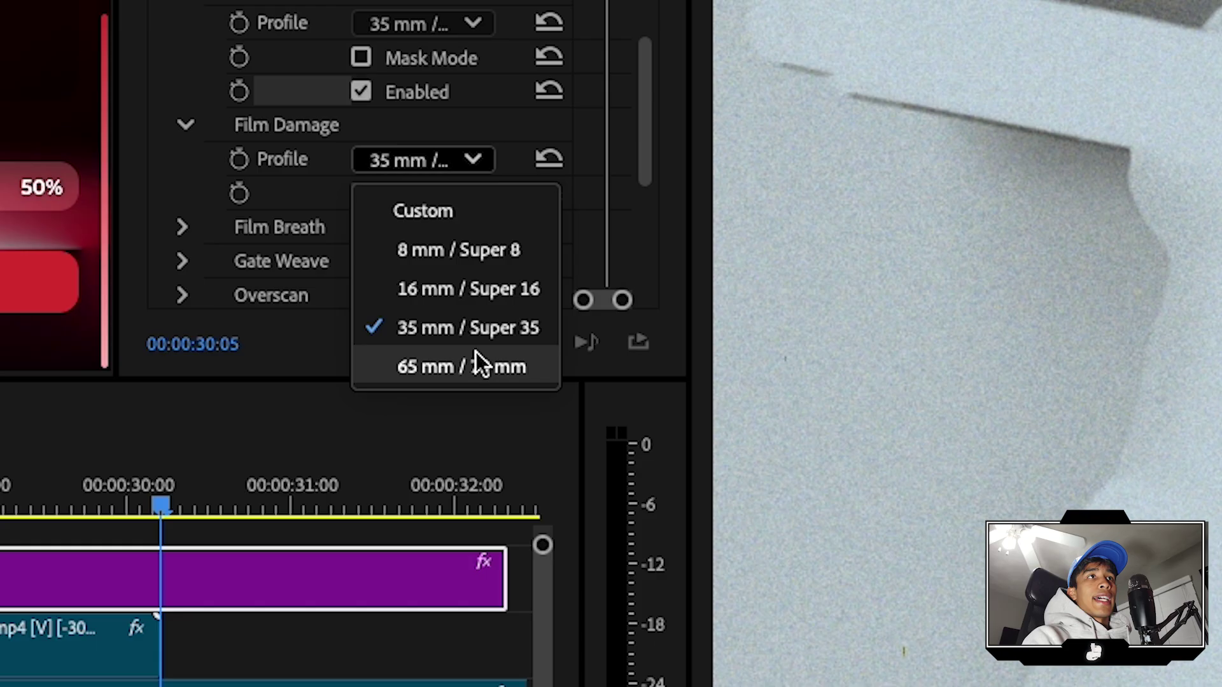
{"action": "left_click", "coordinate": [471, 286]}
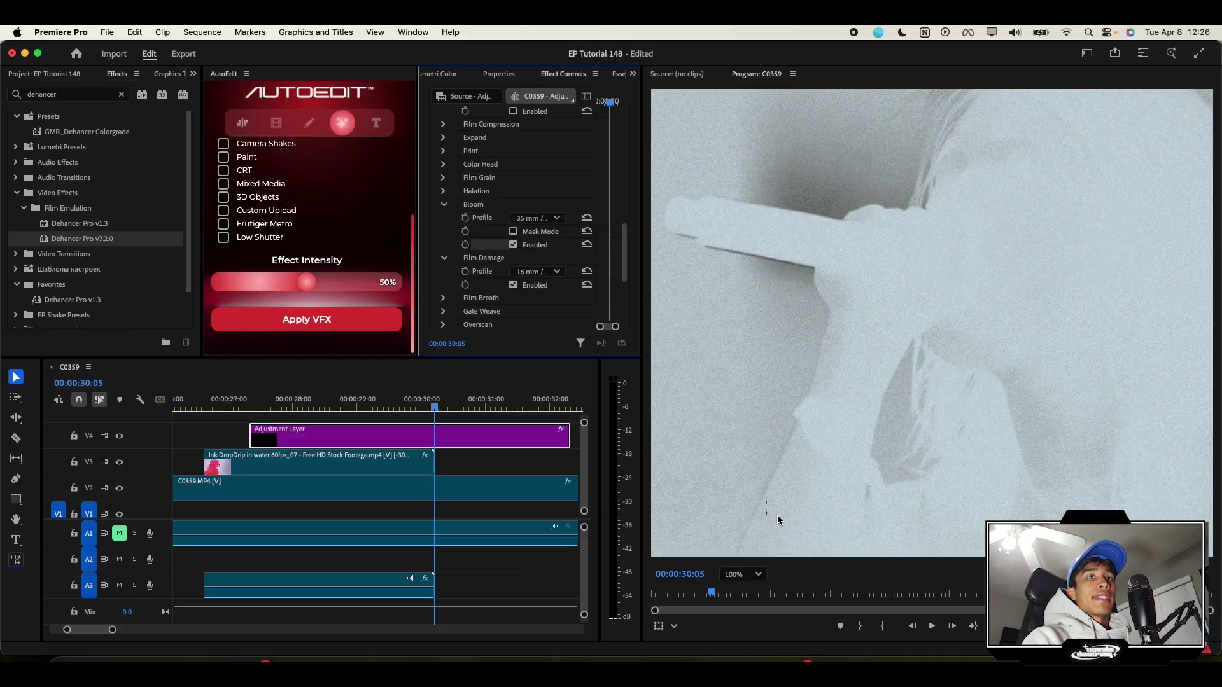
Step: Fit the whole frame in the program preview and play back the inked section to review the Dehancer look
{"action": "left_click", "coordinate": [742, 574]}
{"action": "left_click", "coordinate": [745, 391]}
{"action": "key", "text": "space"}
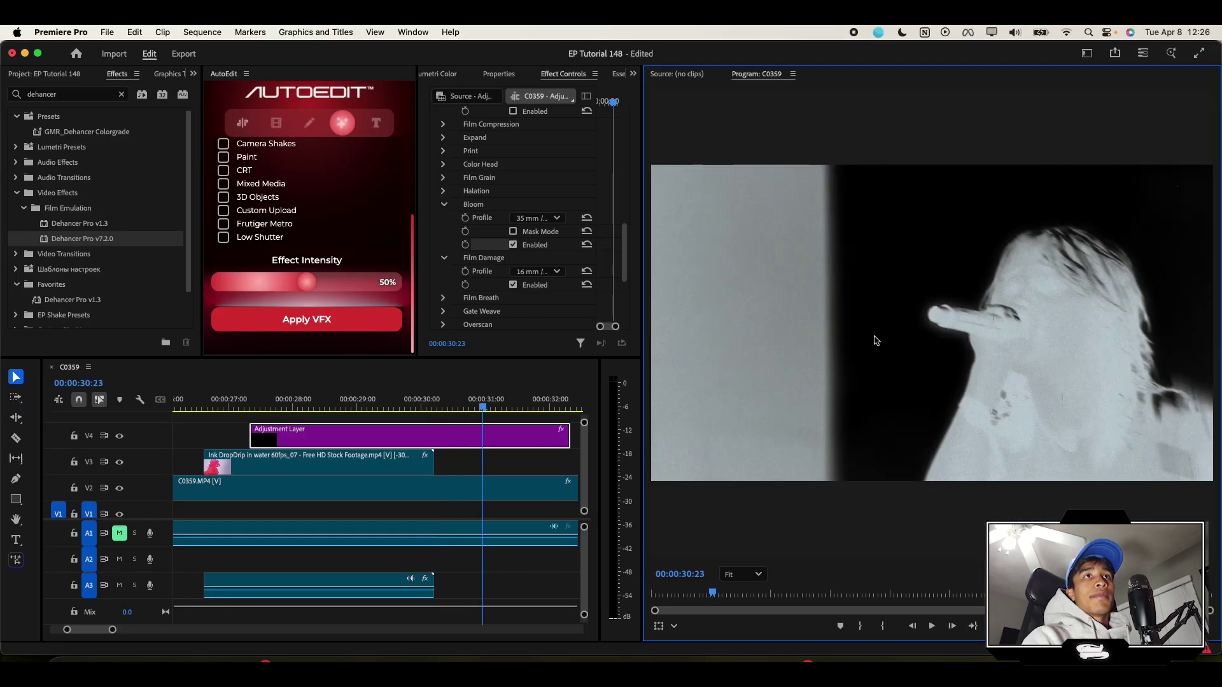
{"action": "left_click", "coordinate": [519, 408]}
{"action": "left_click_drag", "start_coordinate": [517, 408], "coordinate": [400, 408]}
{"action": "key", "text": "space"}
{"action": "left_click", "coordinate": [330, 416]}
{"action": "left_click", "coordinate": [296, 410]}
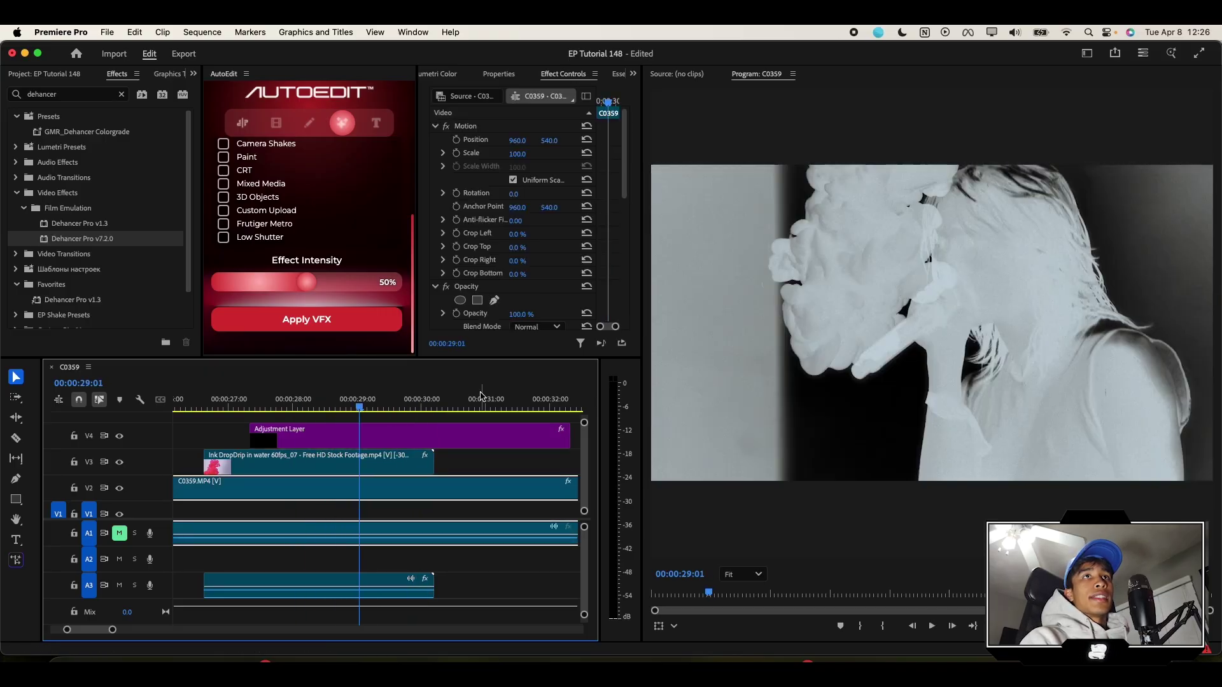
{"action": "key", "text": "space"}
{"action": "key", "text": "space"}
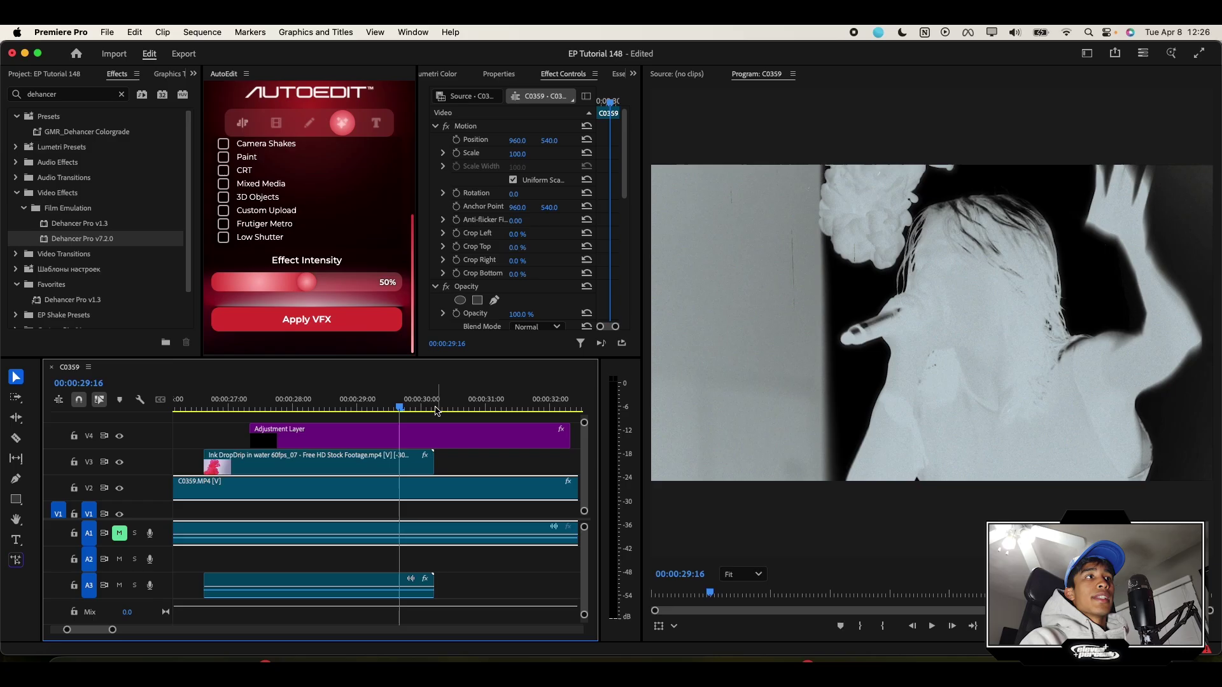
Step: Remove the Dehancer Pro v7.2.0 effect from the adjustment layer on V4
{"action": "left_click", "coordinate": [439, 436]}
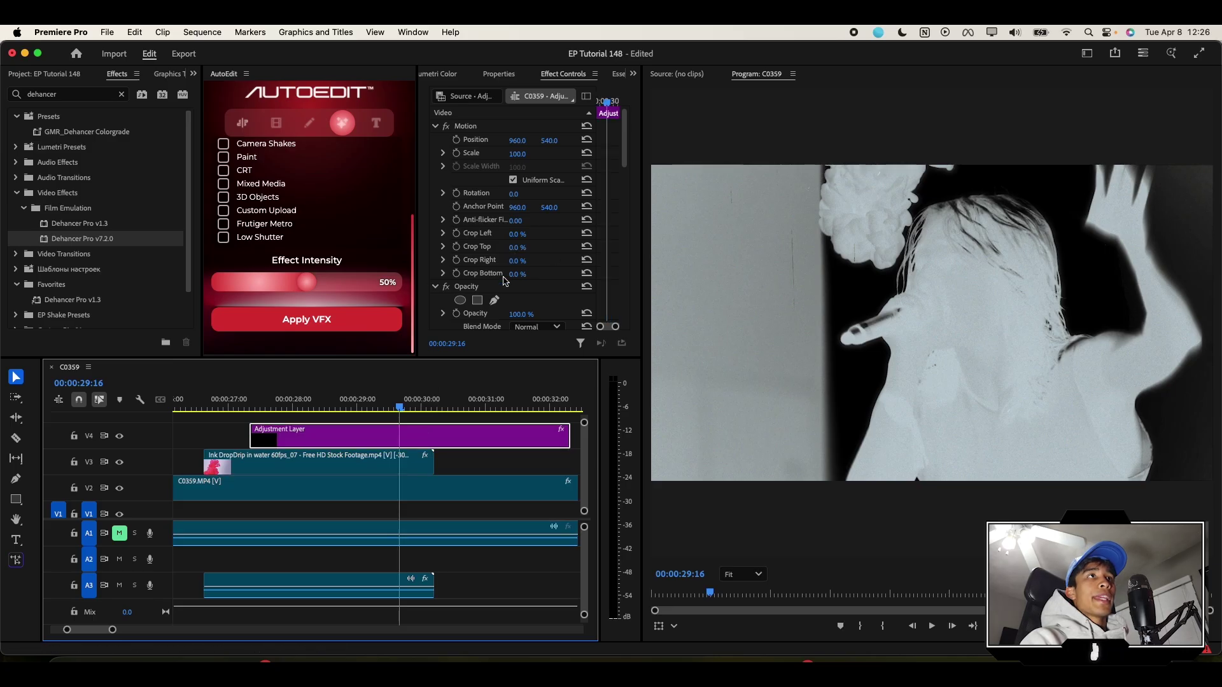
{"action": "scroll", "coordinate": [504, 281], "scroll_direction": "down", "scroll_amount": 3}
{"action": "left_click", "coordinate": [496, 134]}
{"action": "key", "text": "Delete"}
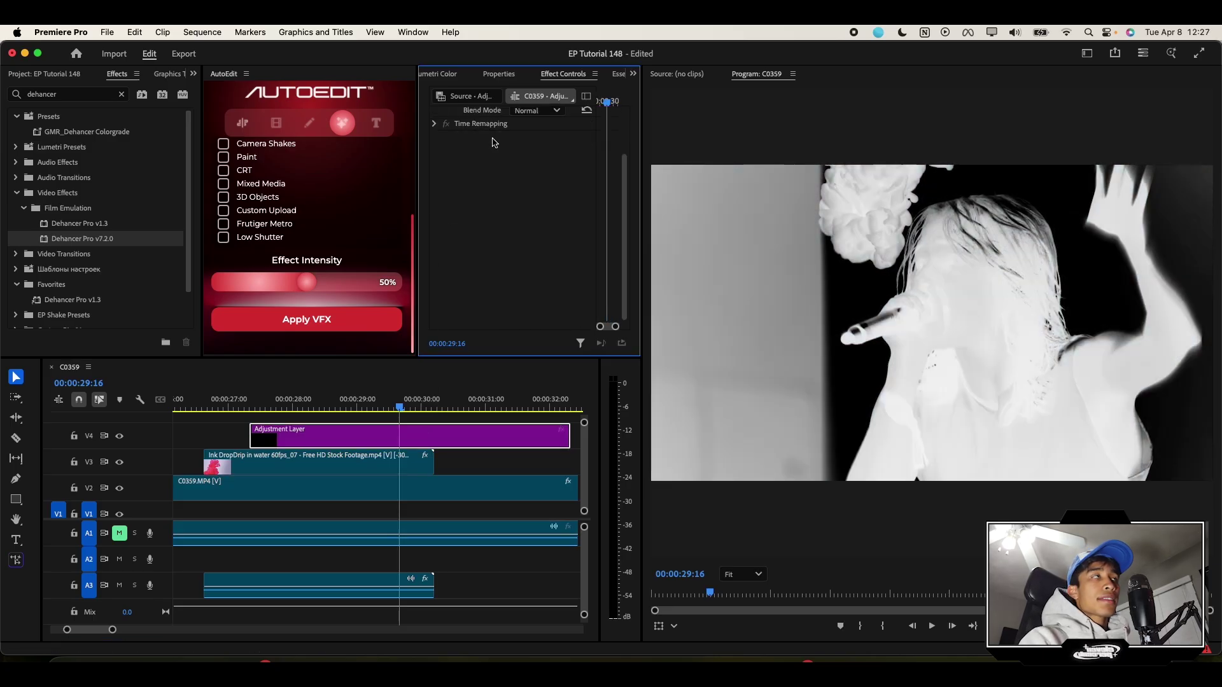
Step: Search the effects for noise and apply the Noise effect to the adjustment layer on V4
{"action": "double_click", "coordinate": [91, 97]}
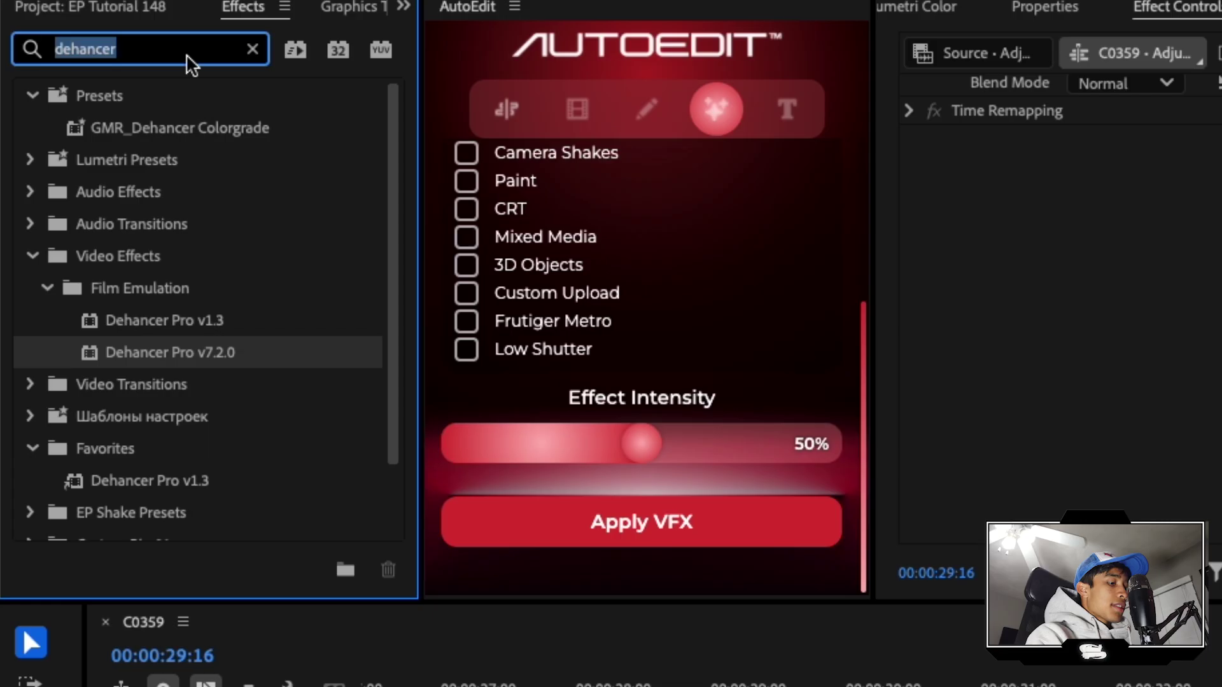
{"action": "type", "text": "ndise"}
{"action": "scroll", "coordinate": [204, 417], "scroll_direction": "down", "scroll_amount": 15}
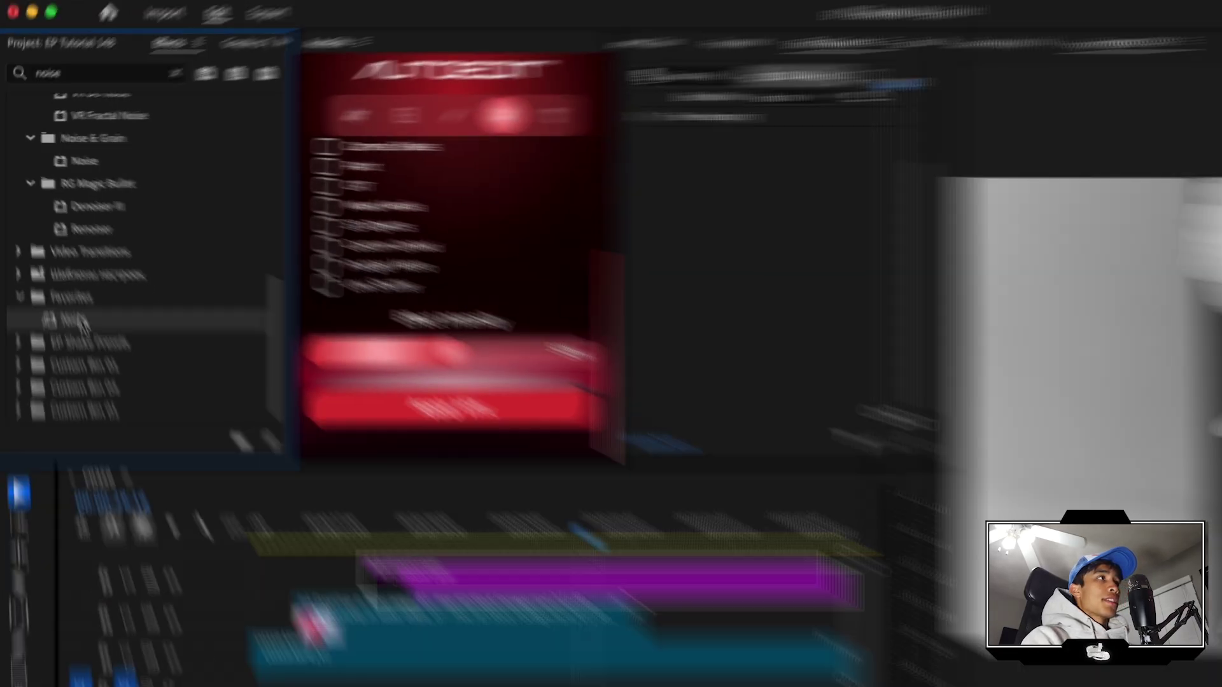
{"action": "left_click_drag", "start_coordinate": [81, 323], "coordinate": [596, 570]}
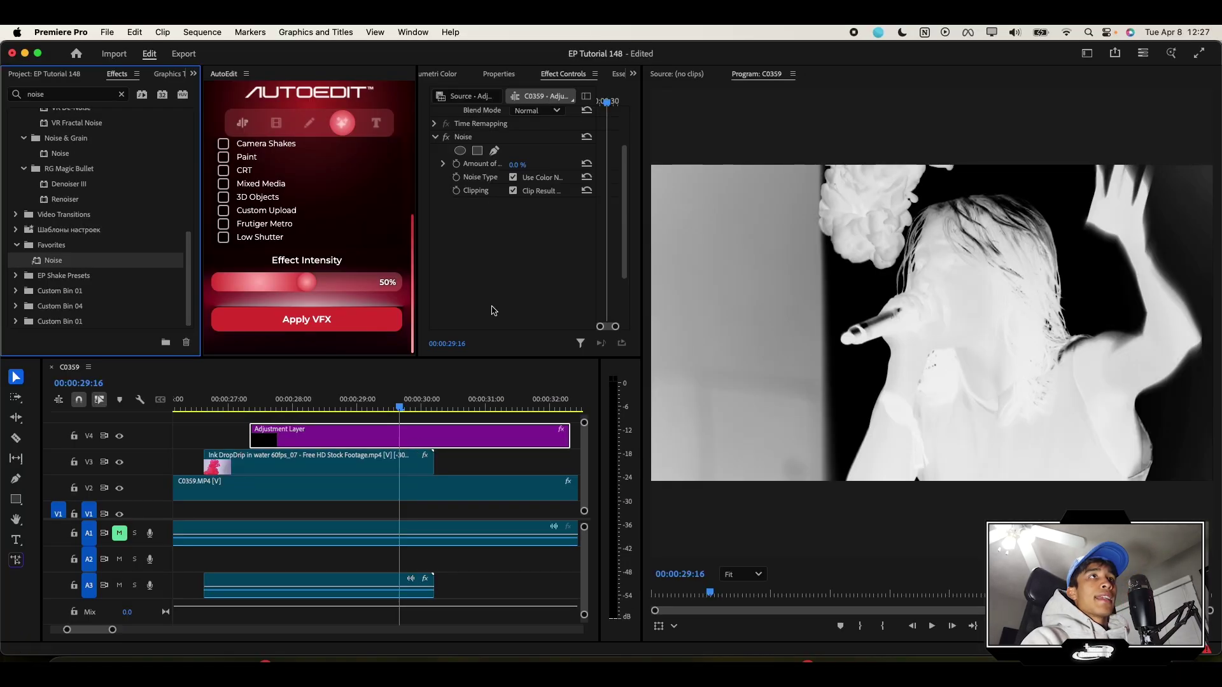
Step: Set the adjustment layer's noise amount to 21% and turn off color noise, checking the grain on the inked frames
{"action": "left_click_drag", "start_coordinate": [517, 165], "coordinate": [527, 164]}
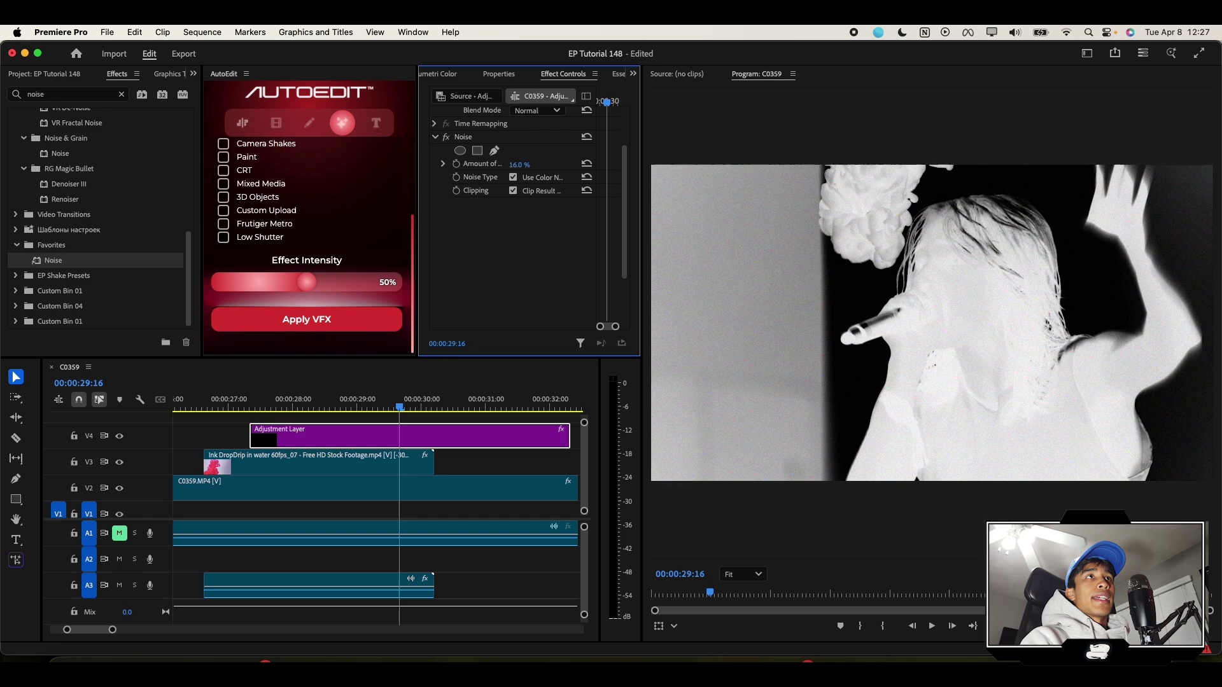
{"action": "left_click", "coordinate": [514, 177]}
{"action": "scroll", "coordinate": [1037, 301], "scroll_direction": "up", "scroll_amount": 3}
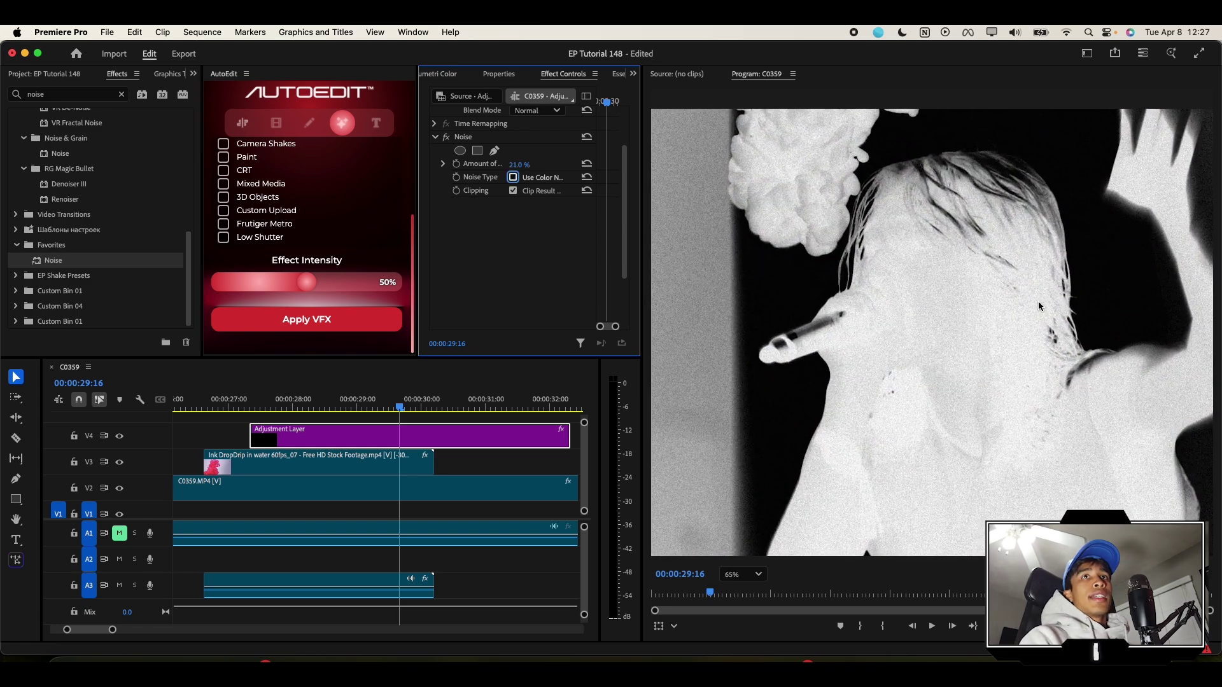
{"action": "left_click", "coordinate": [513, 177]}
{"action": "left_click", "coordinate": [362, 401]}
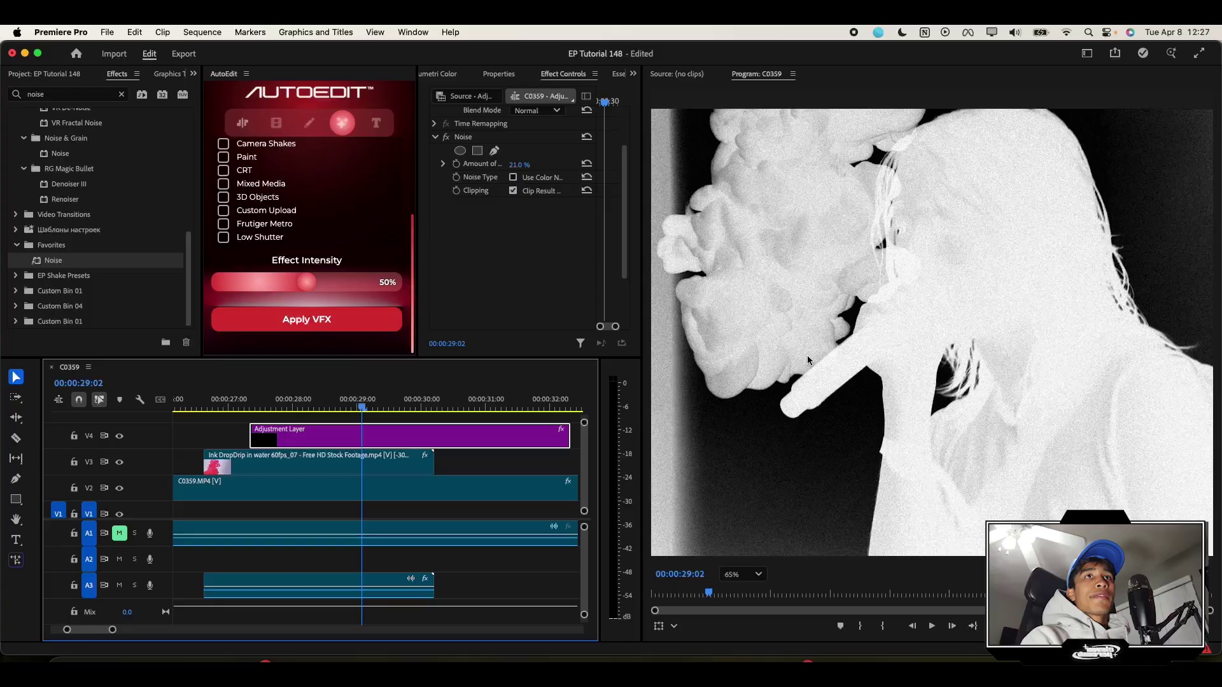
{"action": "scroll", "coordinate": [912, 308], "scroll_direction": "up", "scroll_amount": 2}
{"action": "scroll", "coordinate": [913, 309], "scroll_direction": "down", "scroll_amount": 4}
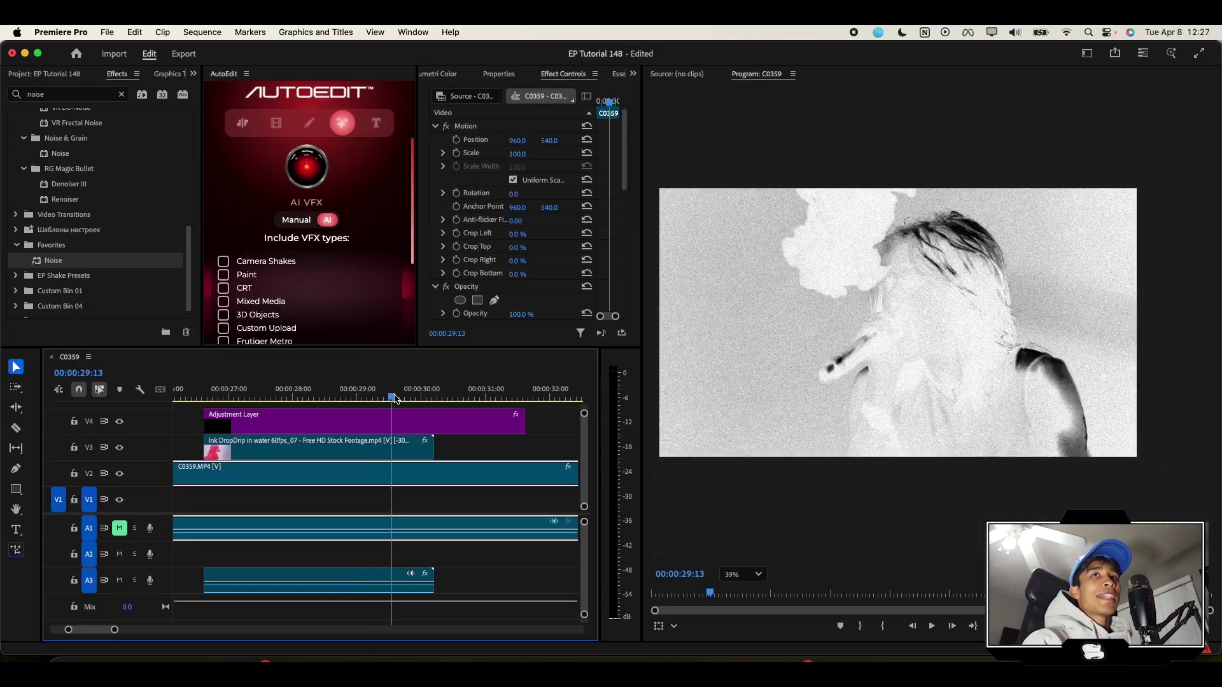
Step: Play back the inked section repeatedly from around 00:00:27:00 to review the inverted ink effect with noise
{"action": "left_click", "coordinate": [237, 399]}
{"action": "key", "text": "space"}
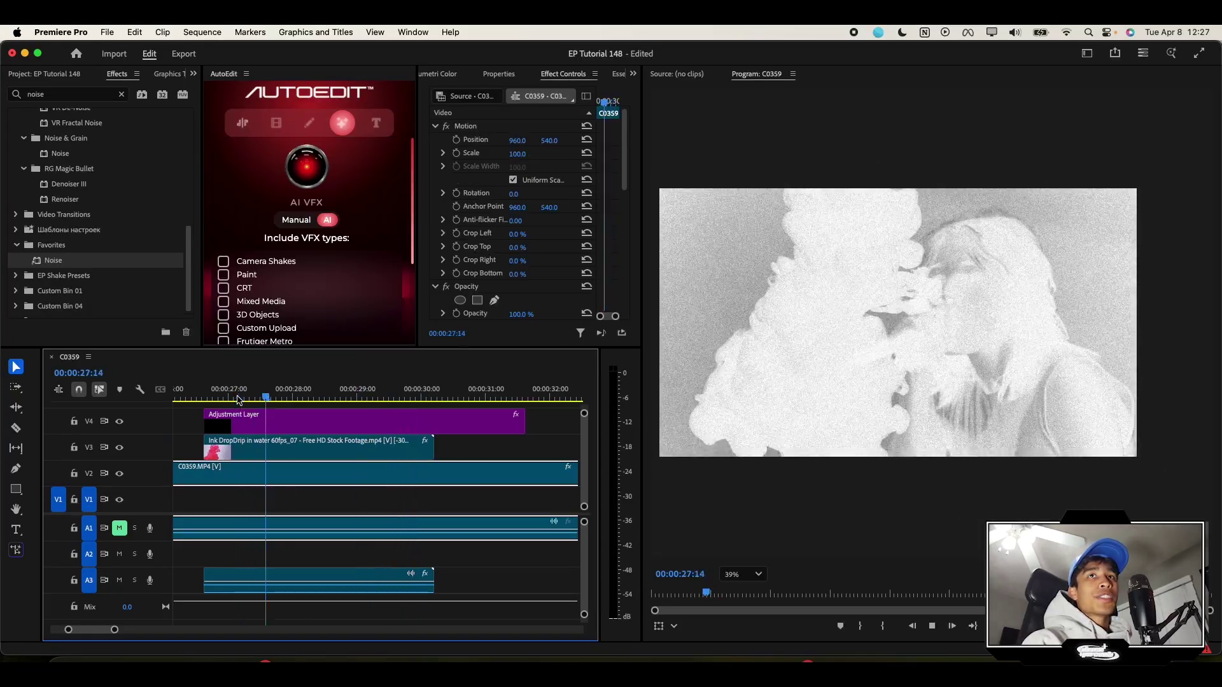
{"action": "key", "text": "space"}
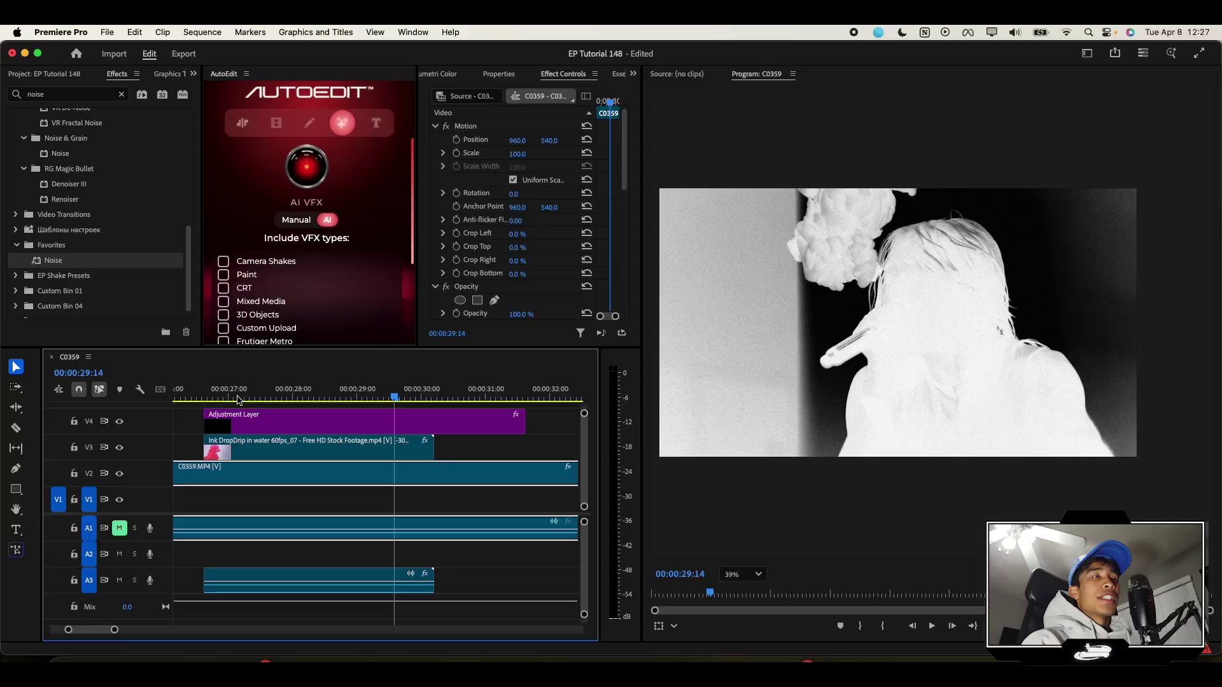
{"action": "left_click", "coordinate": [244, 395]}
{"action": "key", "text": "space"}
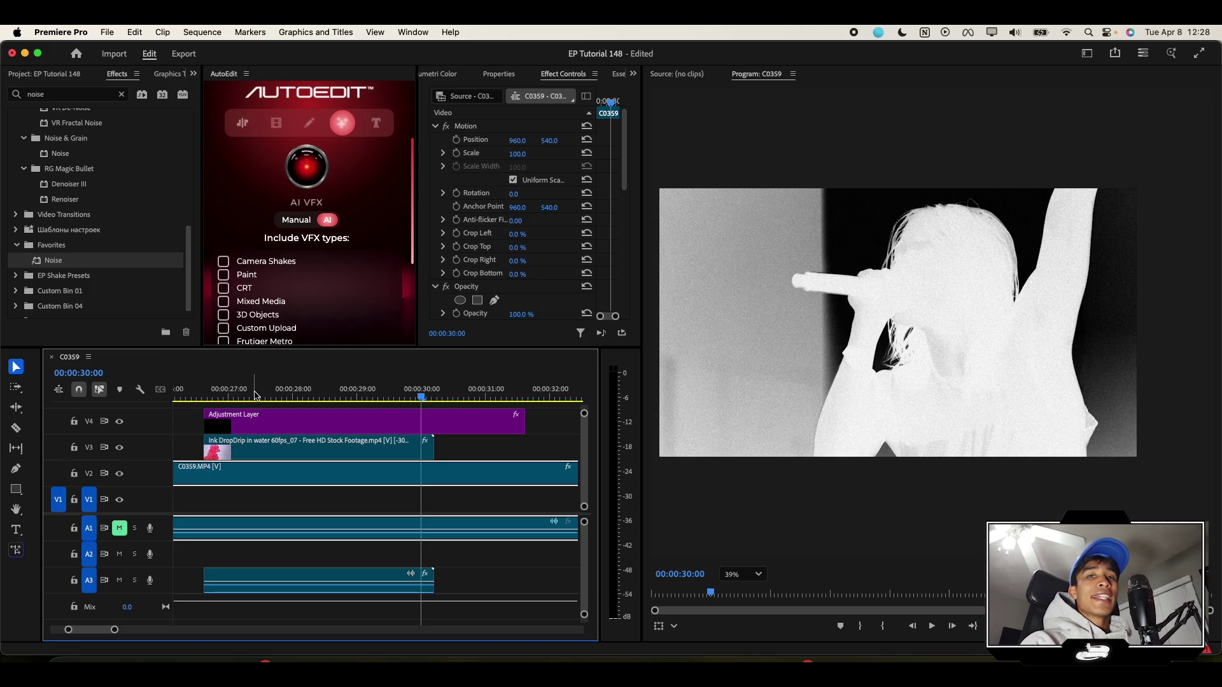
{"action": "left_click", "coordinate": [256, 393]}
{"action": "key", "text": "space"}
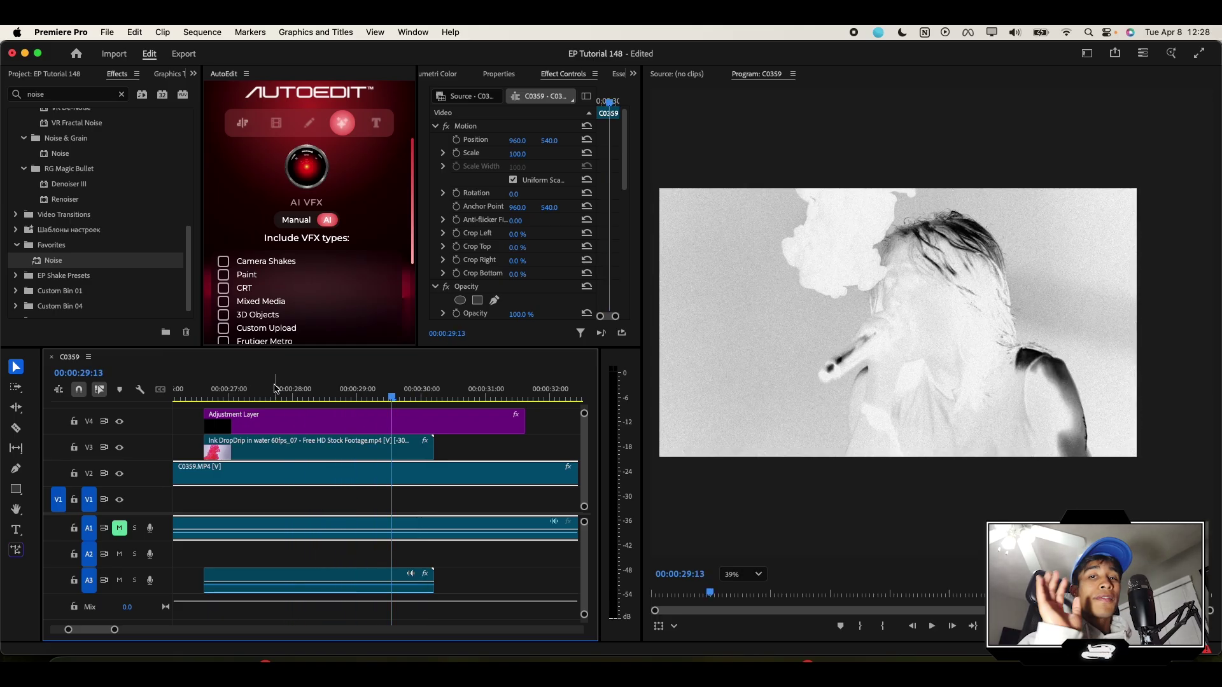